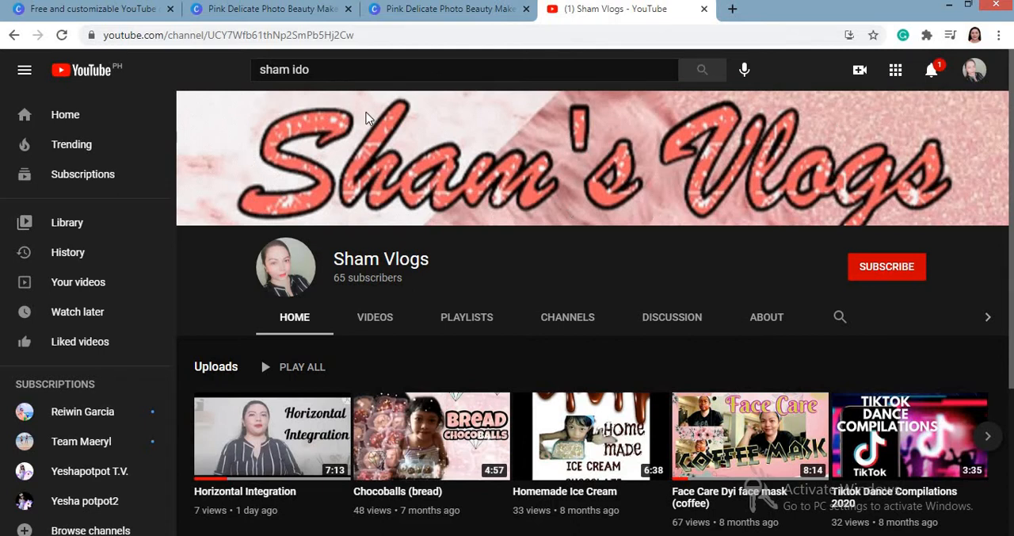
Step: Subscribe to the Sham Vlogs channel and set its notifications to All
left_click(874, 282)
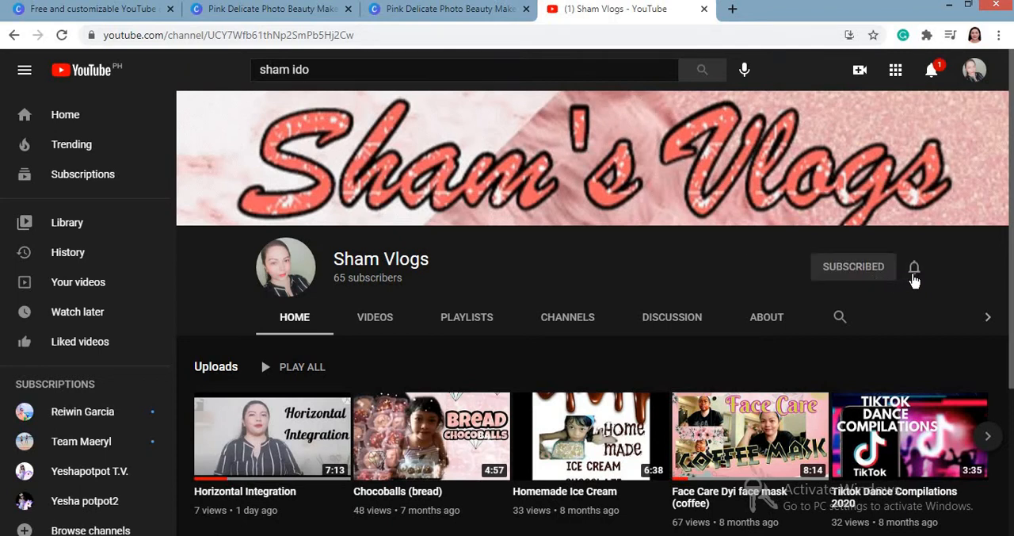
left_click(914, 274)
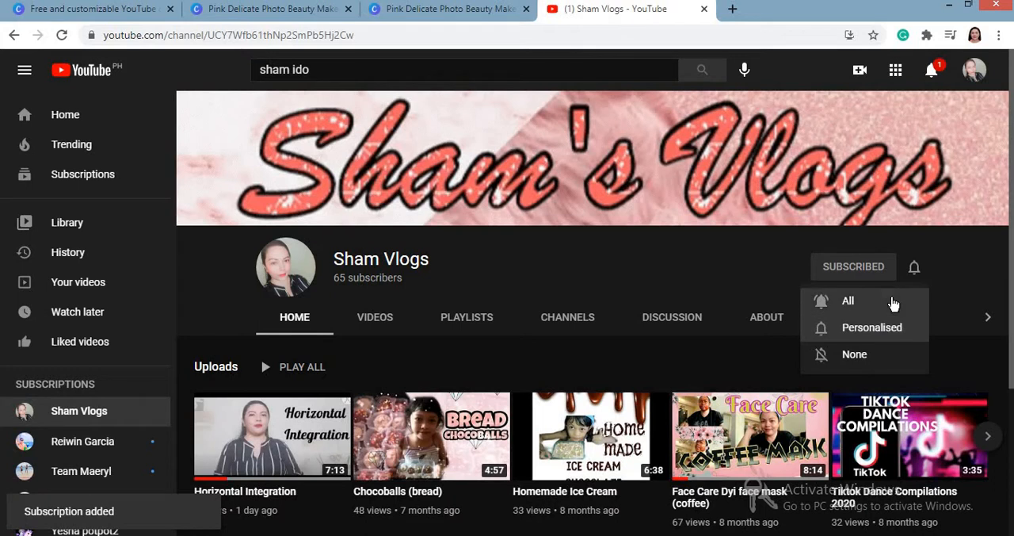
left_click(893, 303)
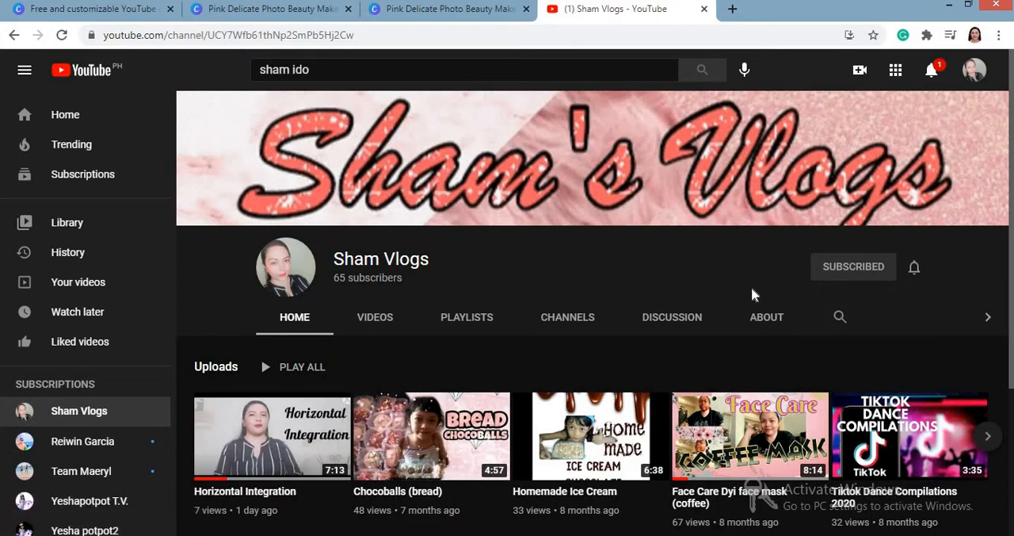
left_click(383, 63)
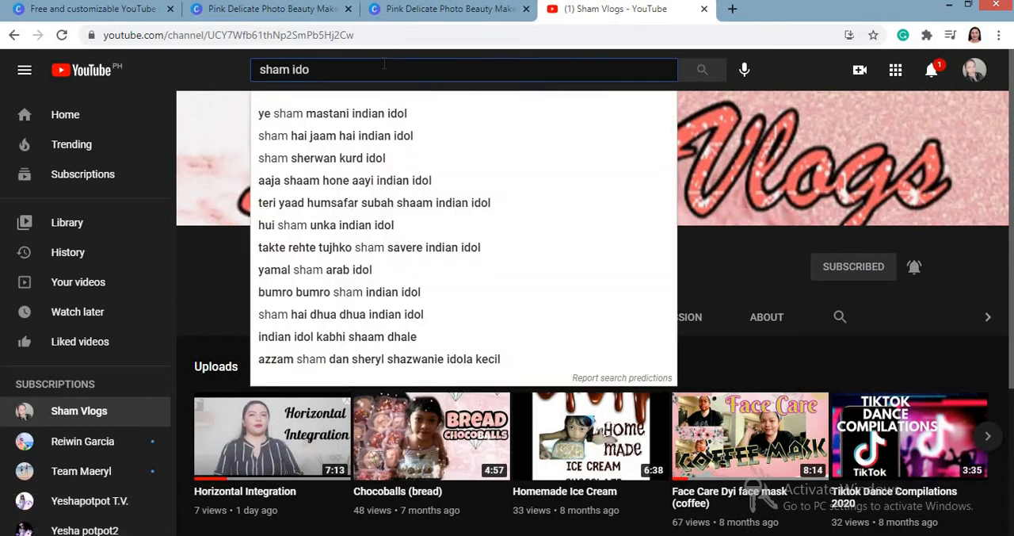
left_click(725, 242)
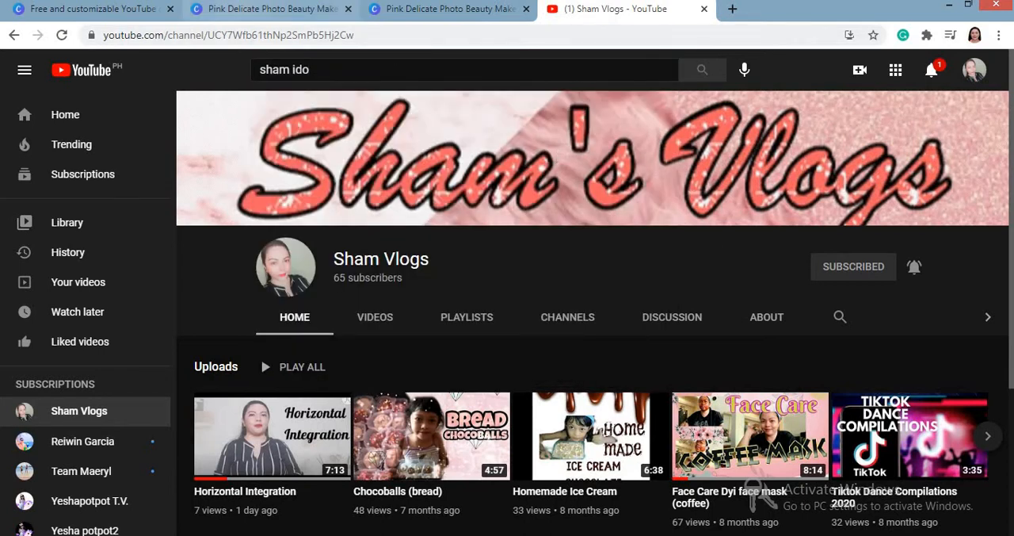
Step: Switch to Canva and close the open template preview to return to the YouTube channel art templates
left_click(114, 8)
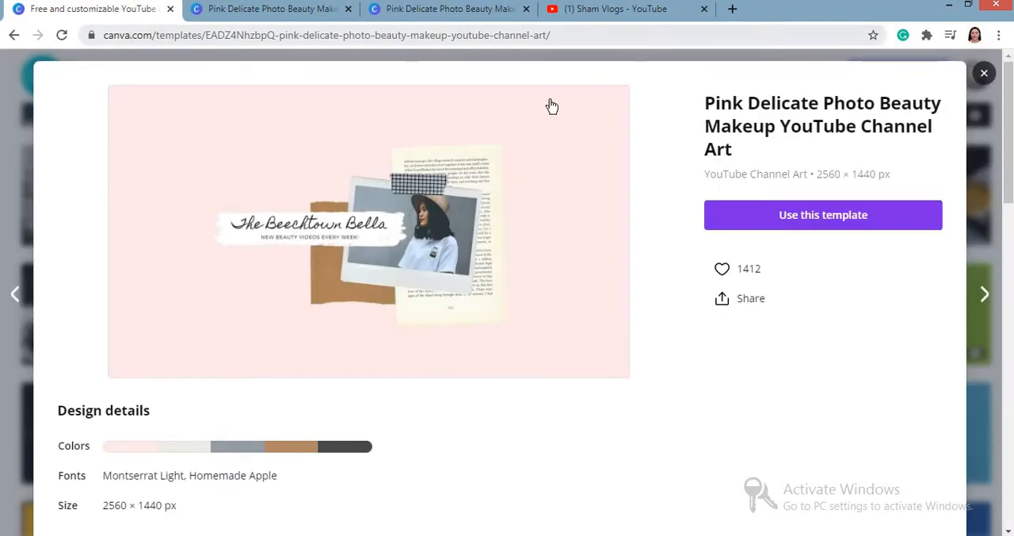
left_click(987, 77)
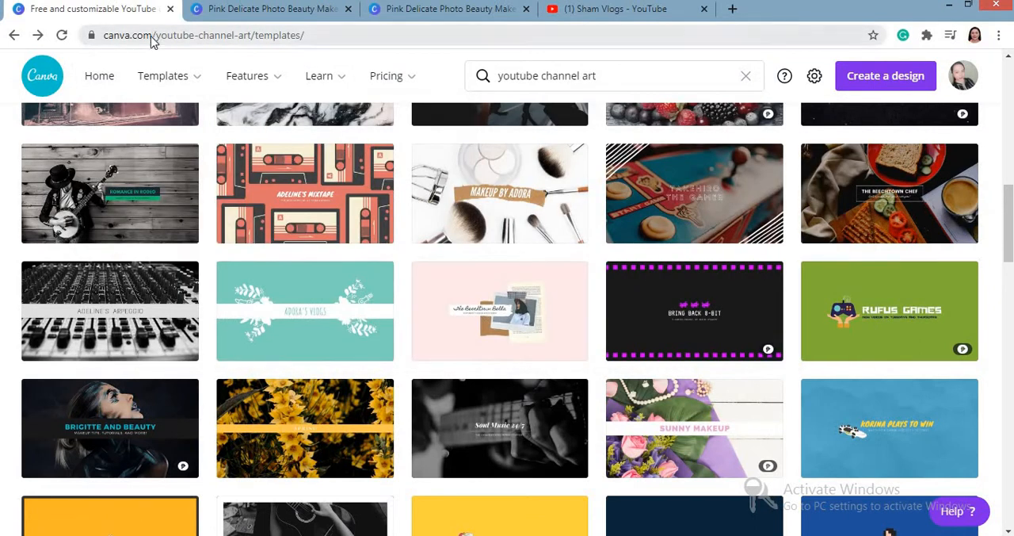
left_click(152, 35)
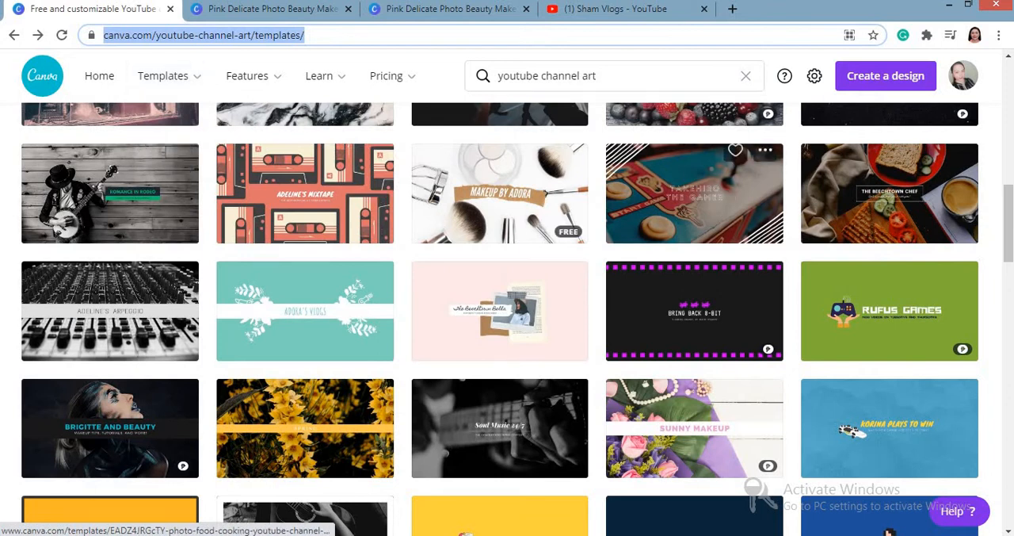
left_click(1013, 181)
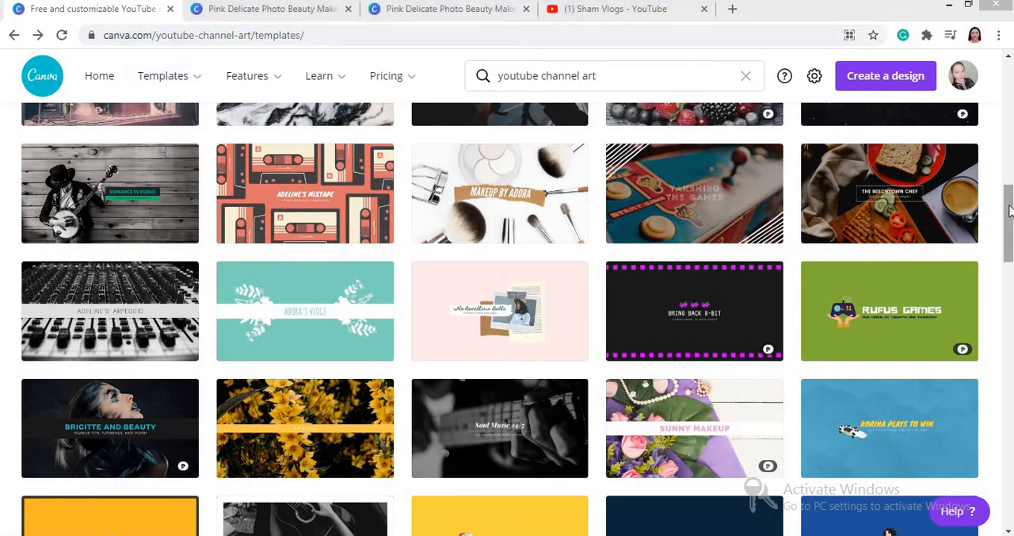
Step: Browse the channel art templates and open the Pink Delicate Photo Beauty Makeup YouTube Channel Art template
scroll(1009, 170, "up", 3)
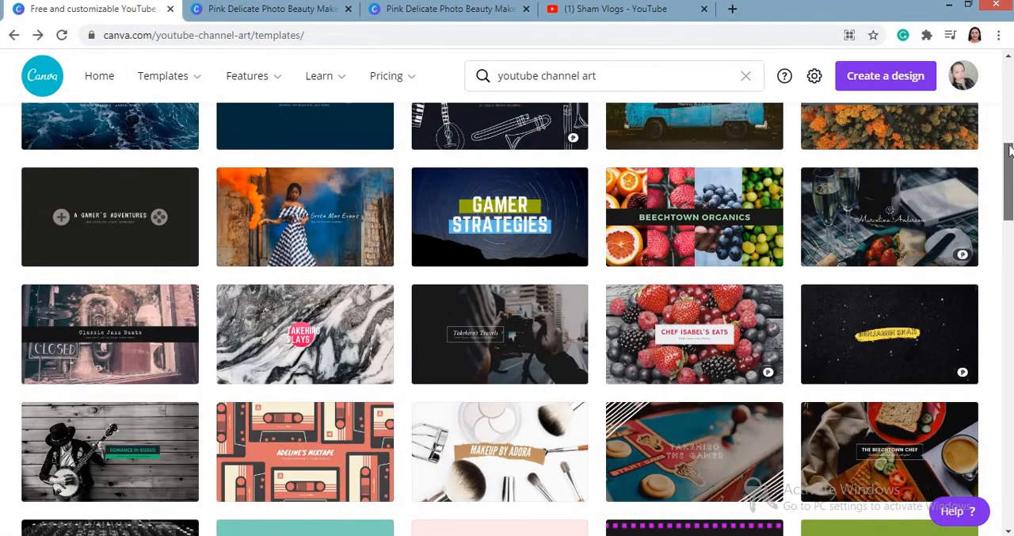
scroll(1009, 150, "up", 1)
scroll(1009, 151, "down", 3)
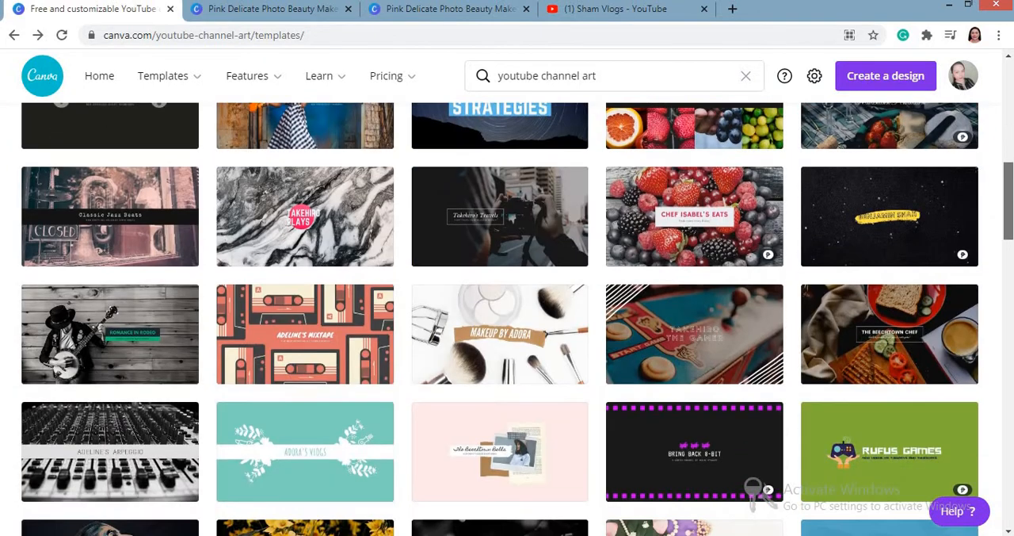
scroll(1010, 151, "down", 1)
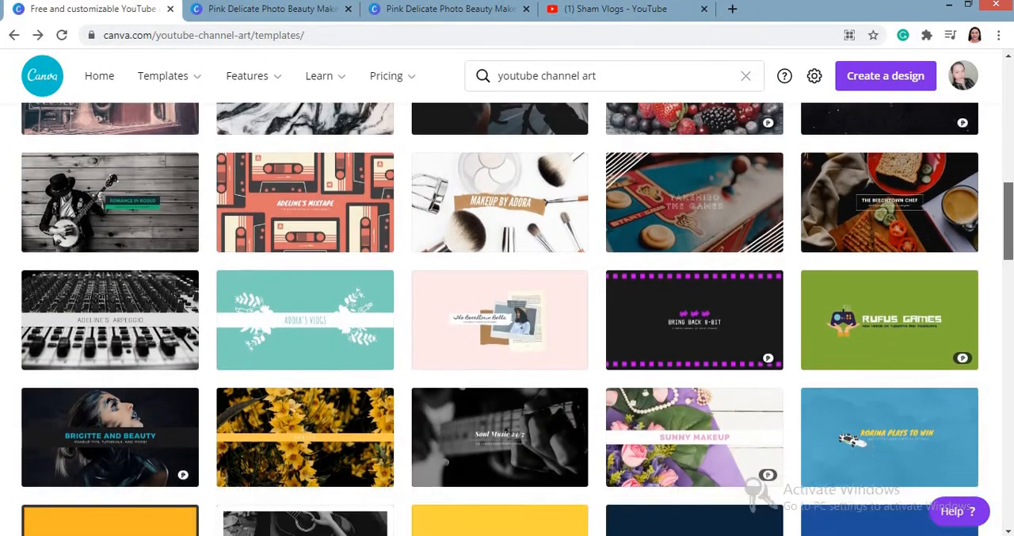
left_click(567, 276)
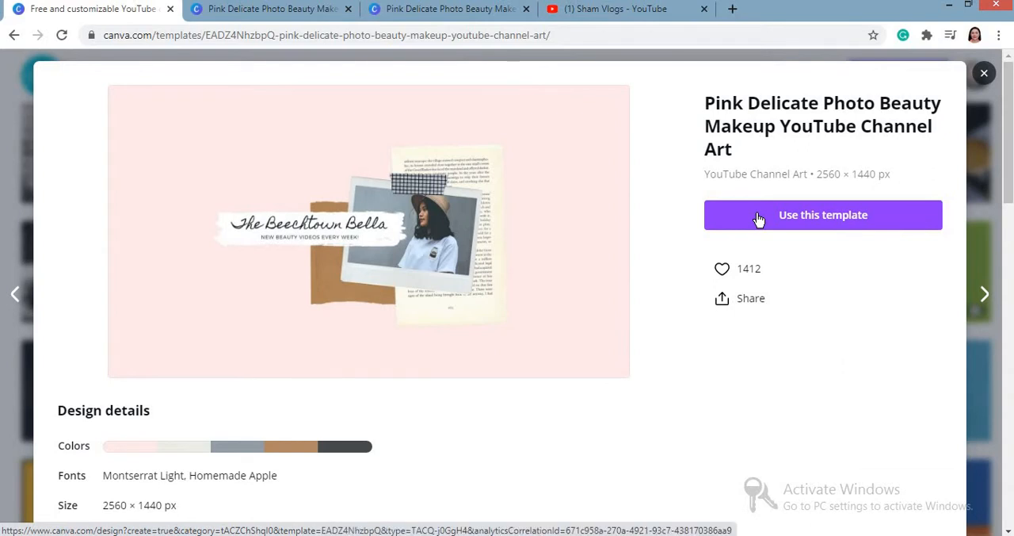
Step: Go to the template's design already open in the editor and delete its pink background
left_click(278, 15)
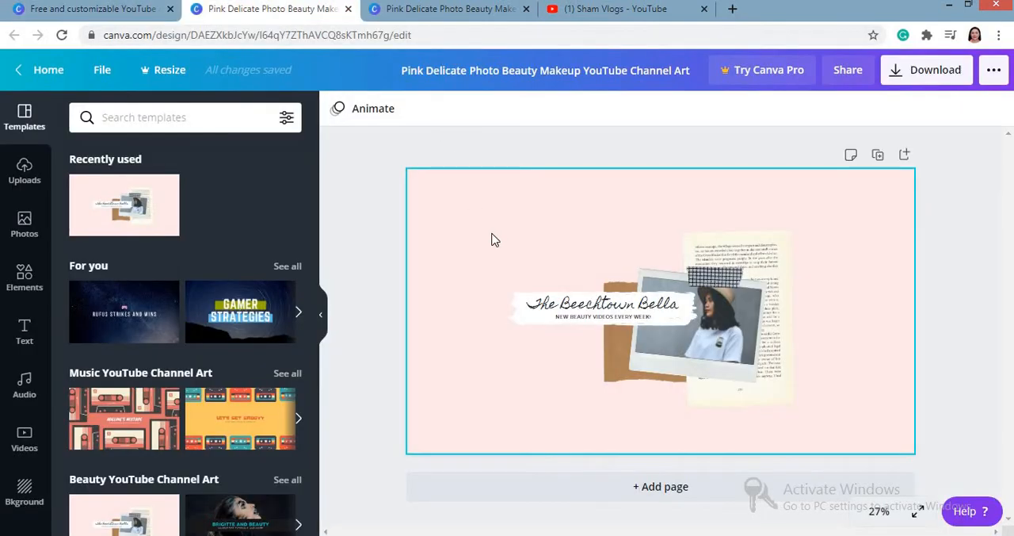
left_click(716, 246)
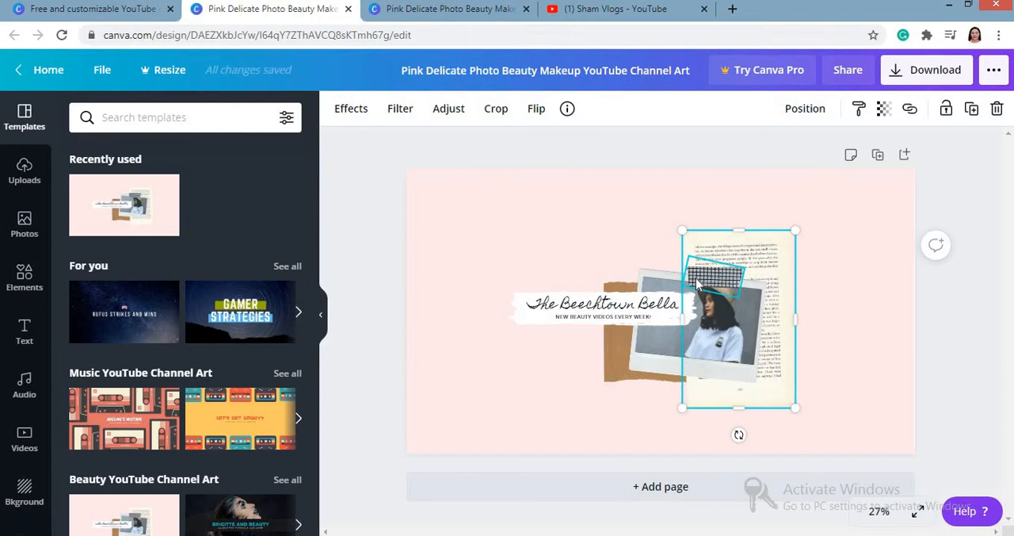
key("Escape")
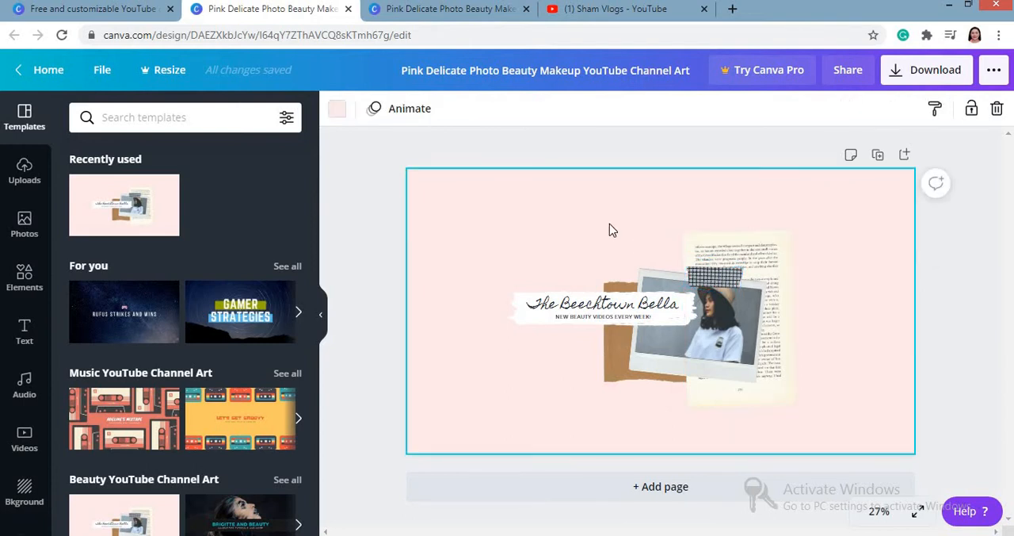
key("Delete")
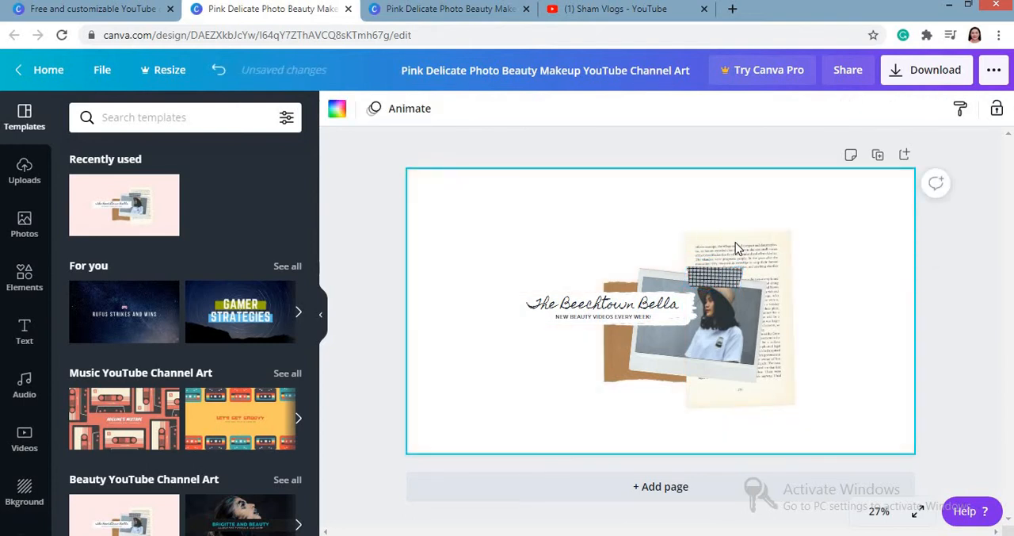
Step: Delete the book page, the white photo frame and the woman's photo from the design
left_click(736, 245)
key("Delete")
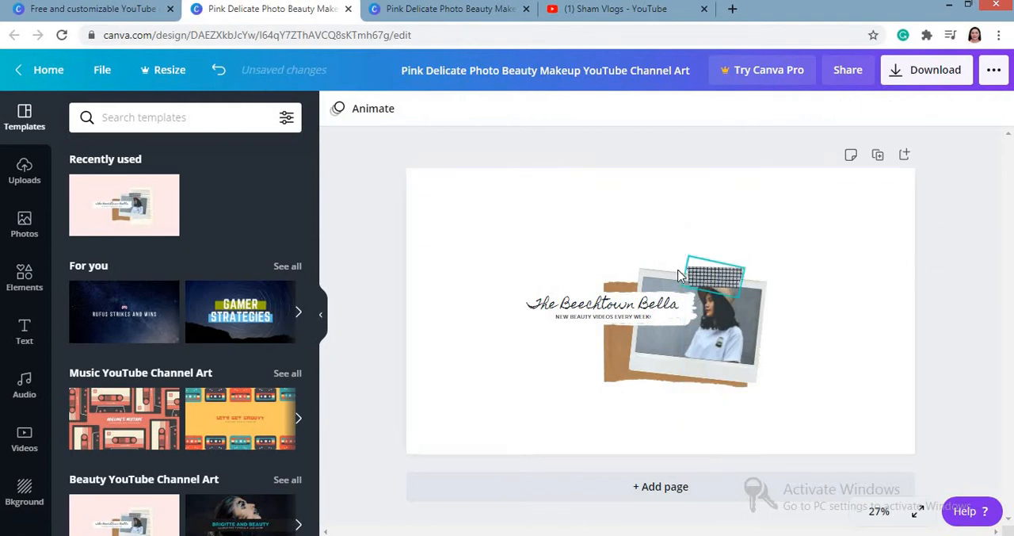
left_click(655, 279)
key("Delete")
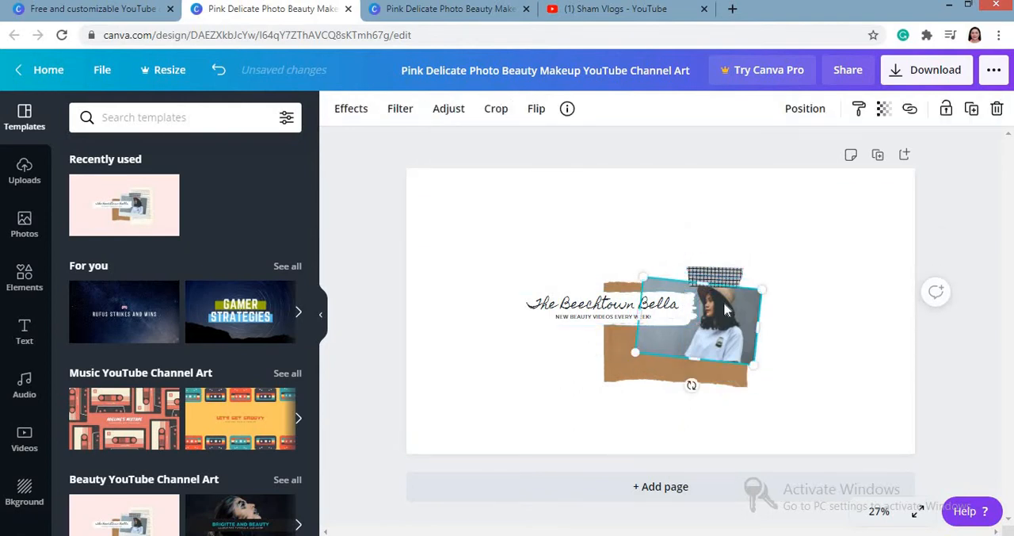
key("Delete")
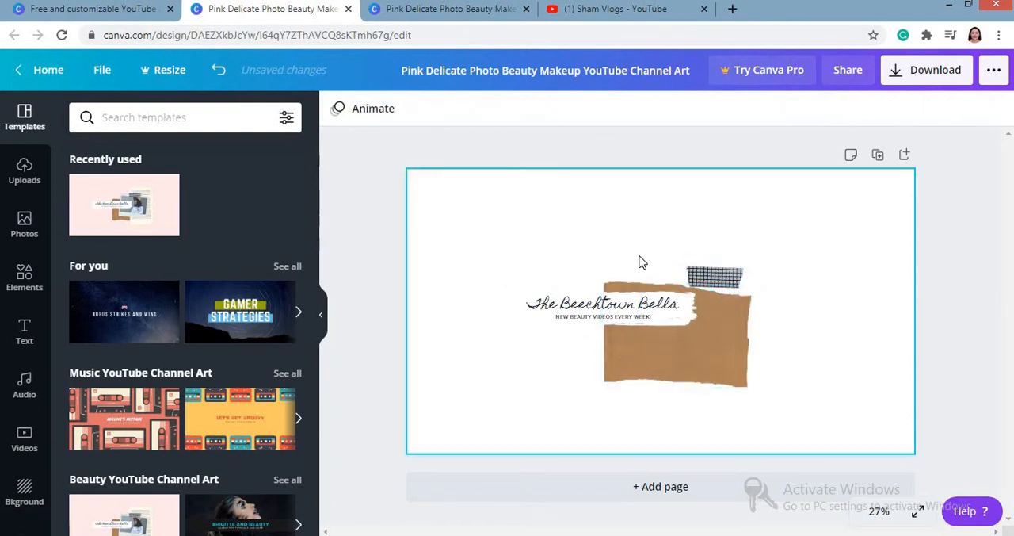
Step: Move the brown paper up and to the left, and delete the title and tagline text while keeping the paper
left_click_drag(728, 321, 628, 279)
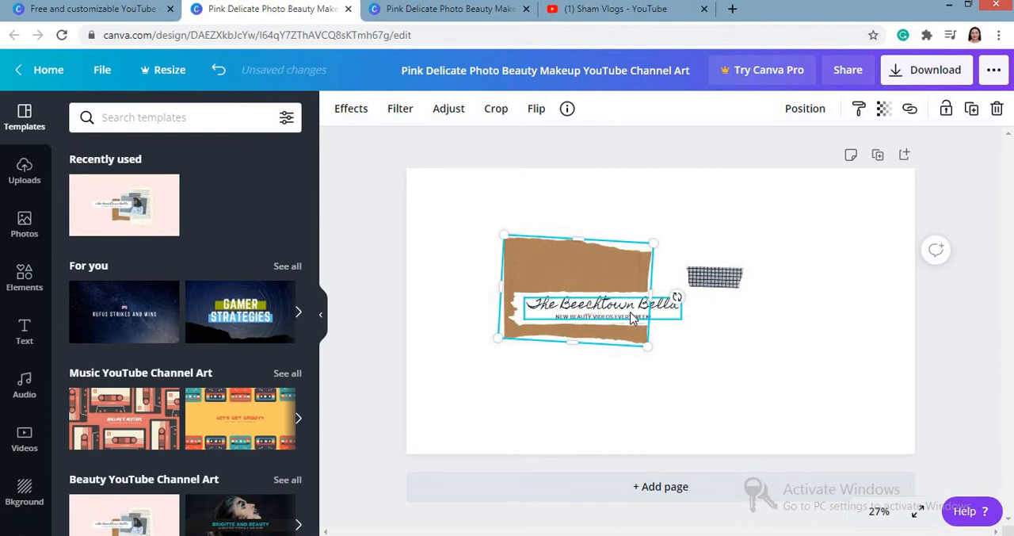
left_click(632, 317)
left_click(630, 318)
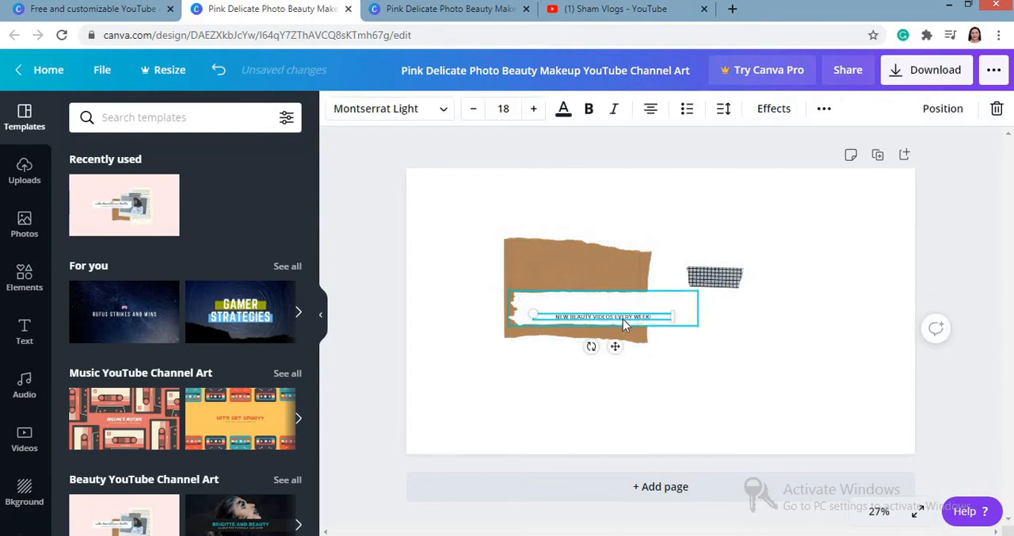
left_click(623, 319)
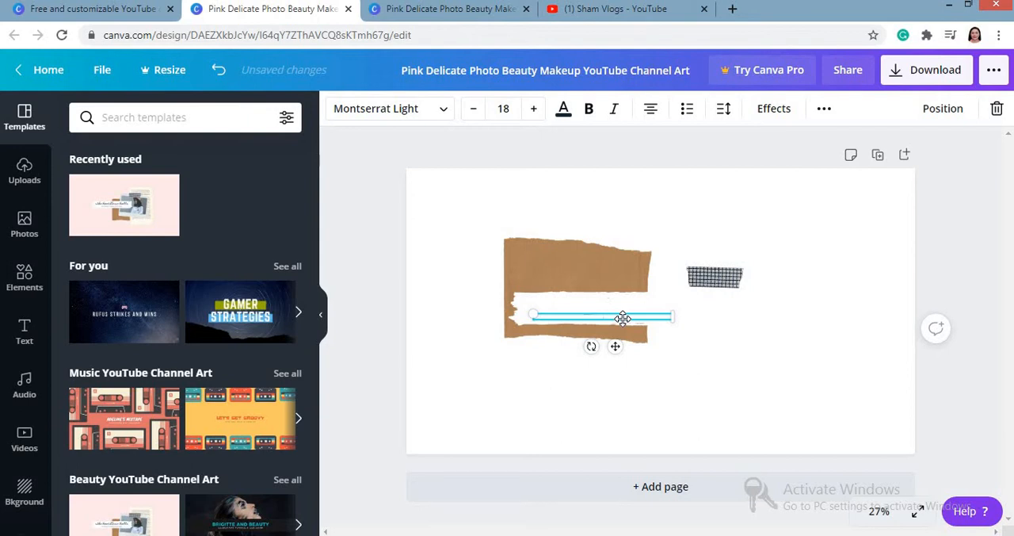
key("Delete")
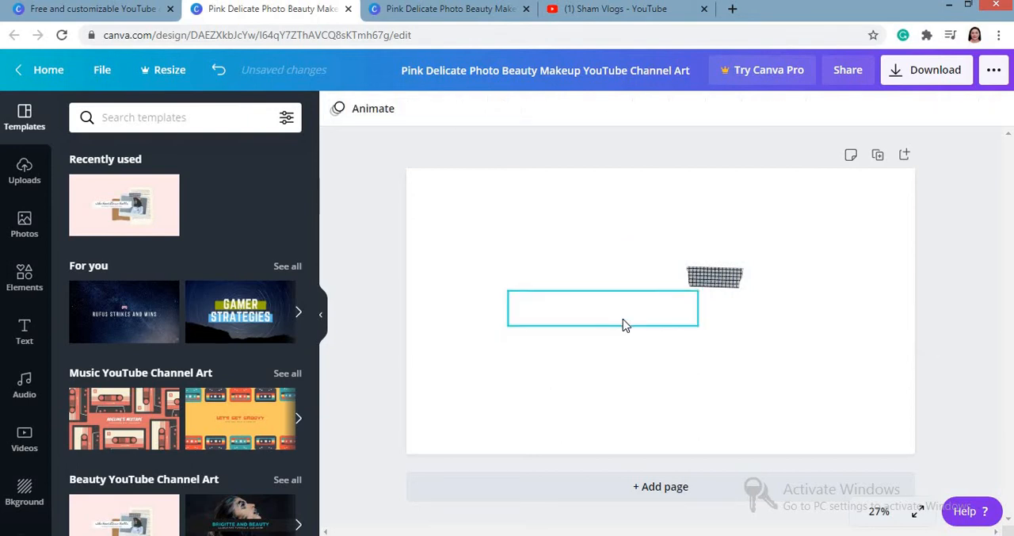
key("ctrl+z")
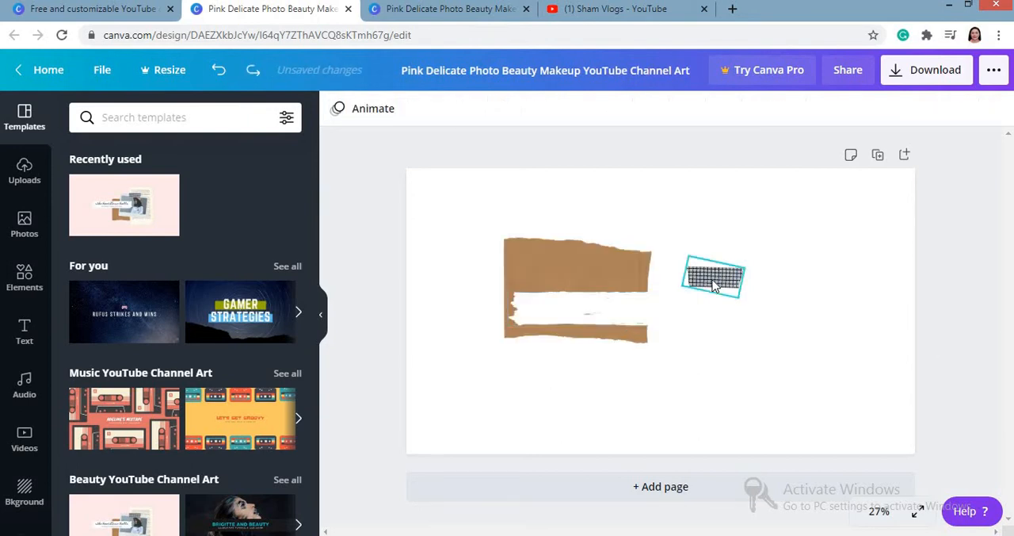
Step: Place the checkered tape on the brown paper's upper edge and enlarge the paper
left_click_drag(711, 279, 622, 263)
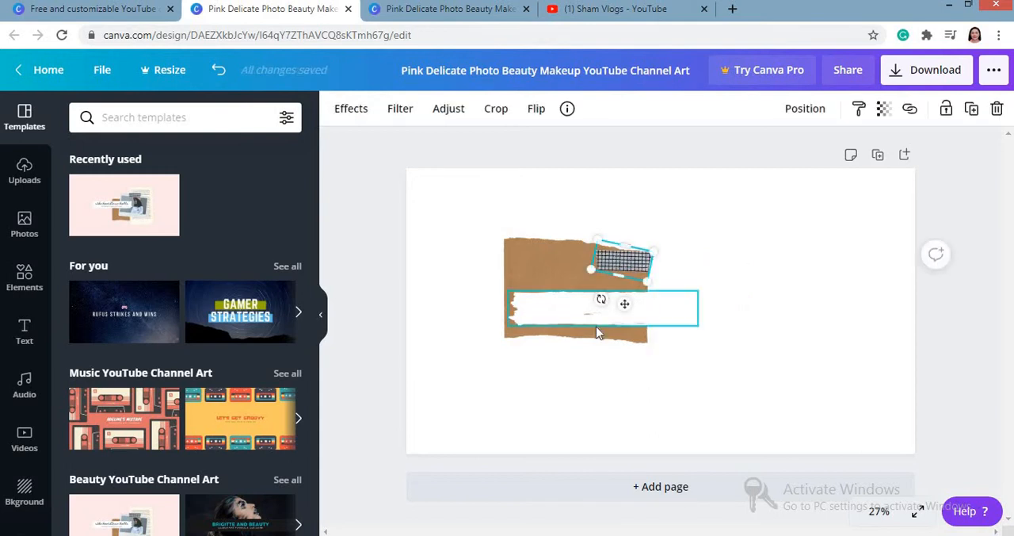
left_click_drag(593, 334, 586, 338)
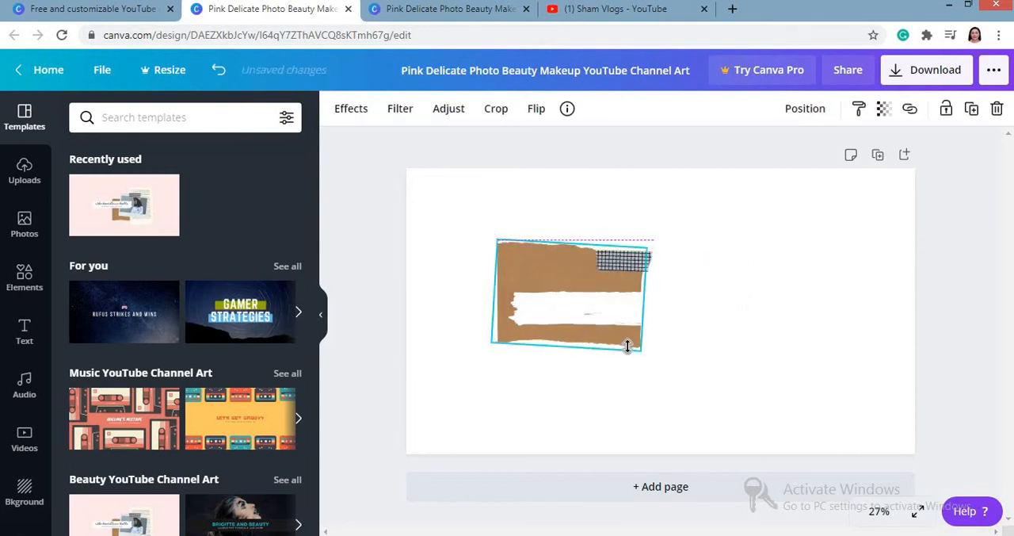
left_click_drag(642, 354, 678, 390)
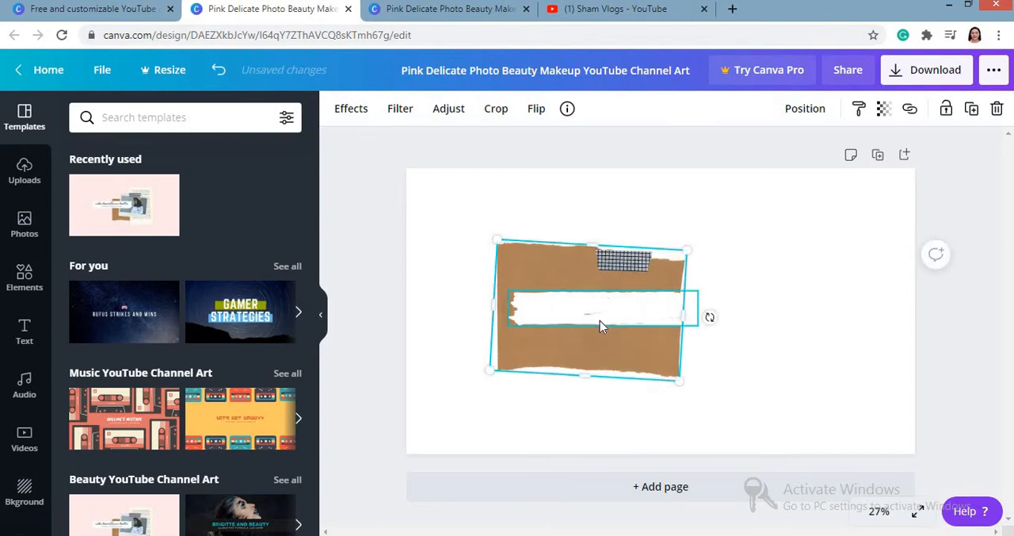
Step: Move the white brush stroke over the brown paper's lower-left edge and the checkered tape to its upper-right corner
left_click_drag(597, 320, 534, 359)
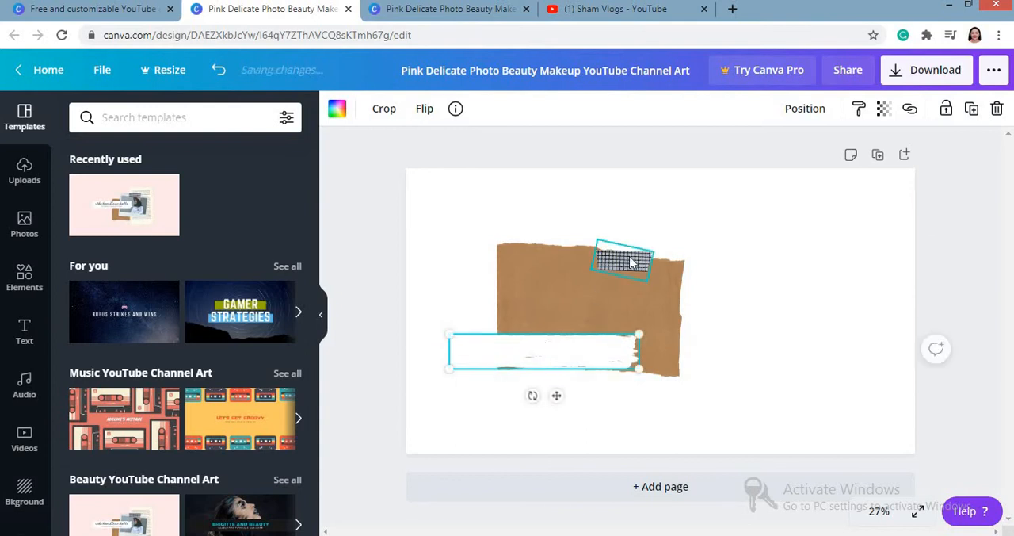
left_click_drag(631, 263, 666, 269)
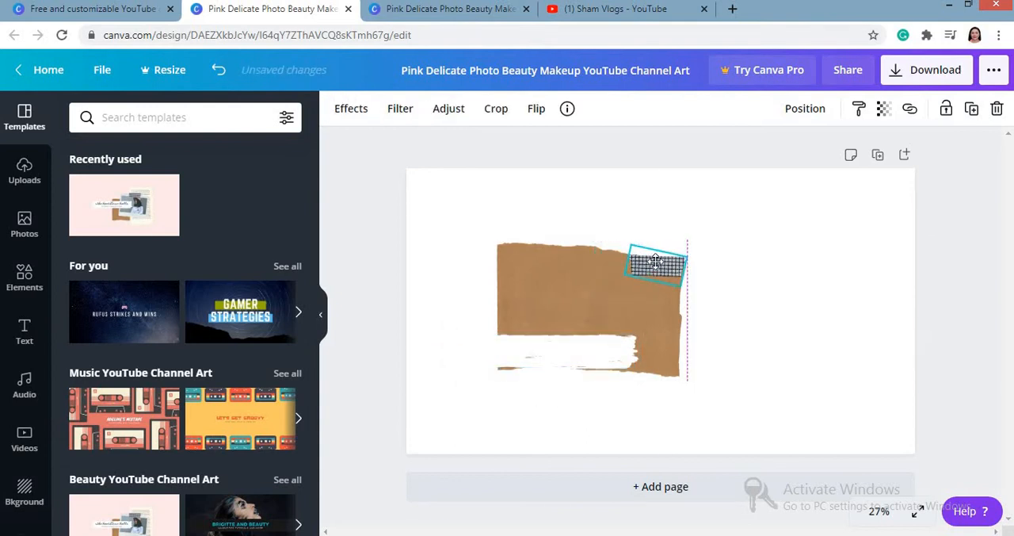
left_click(738, 261)
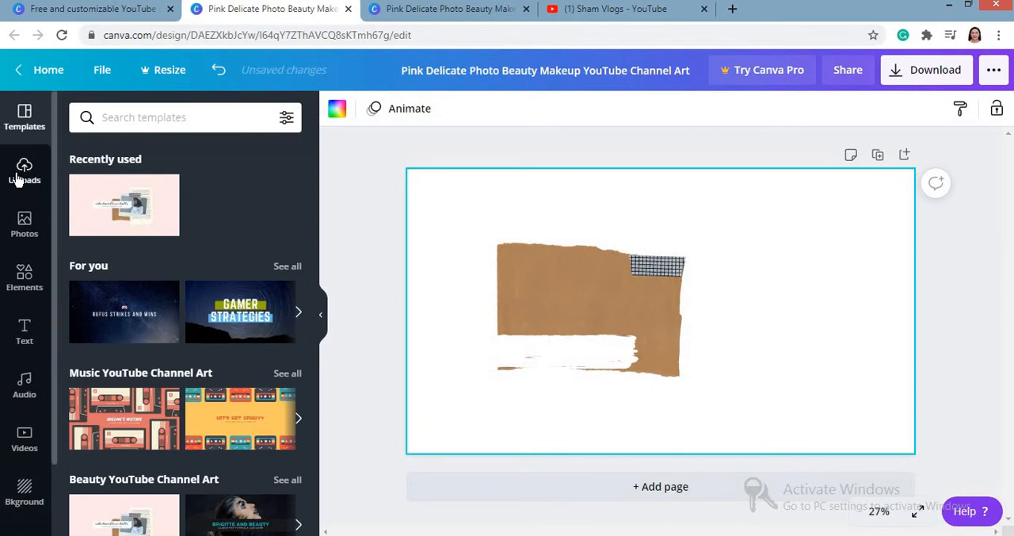
Step: View the media upload sources, then add the uploaded pink marble image with the gold frame to the design
left_click(19, 176)
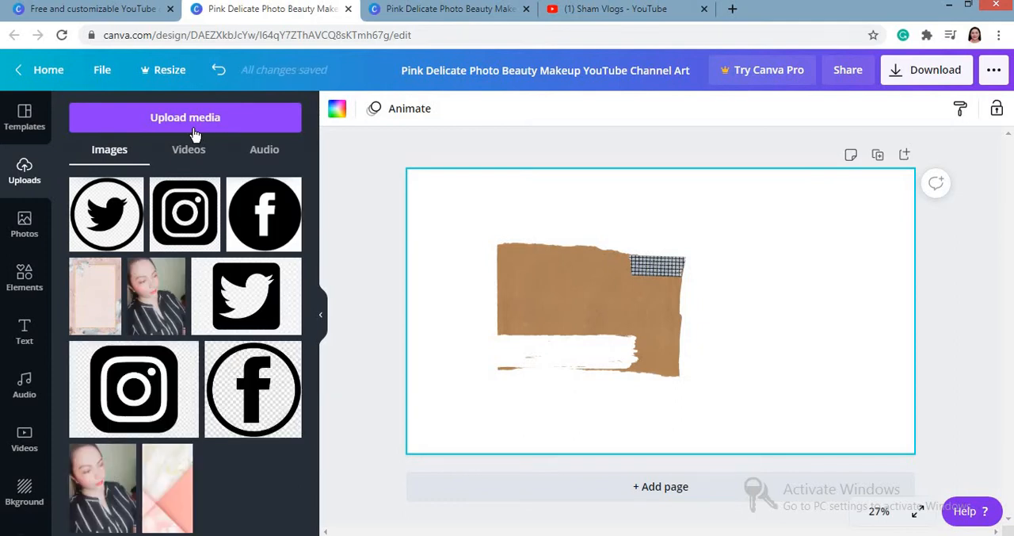
left_click(156, 123)
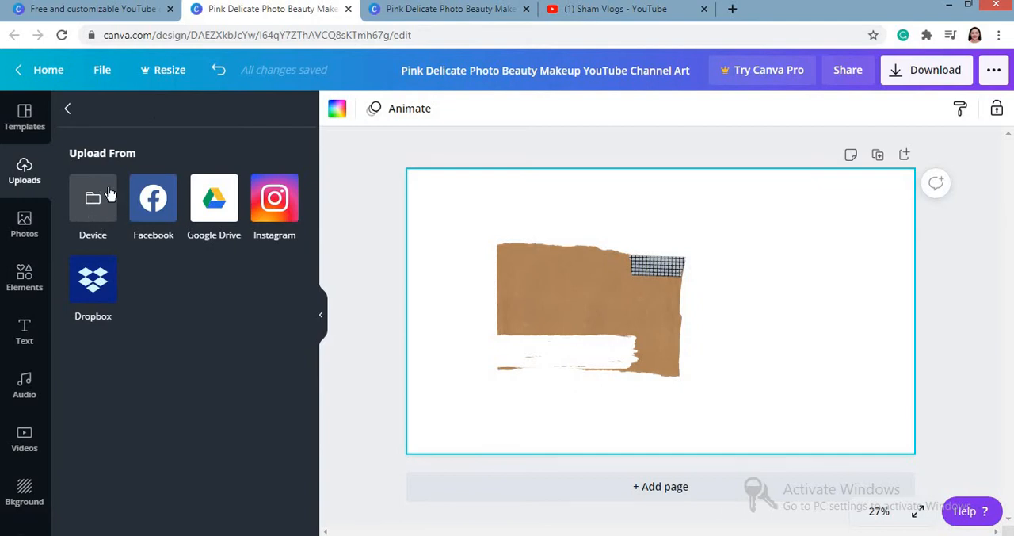
left_click(69, 109)
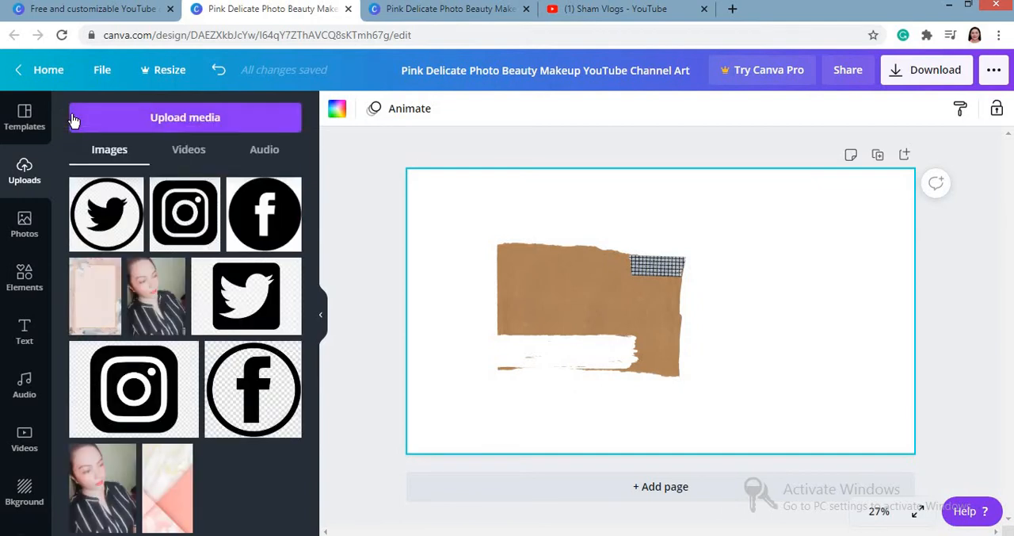
left_click(90, 317)
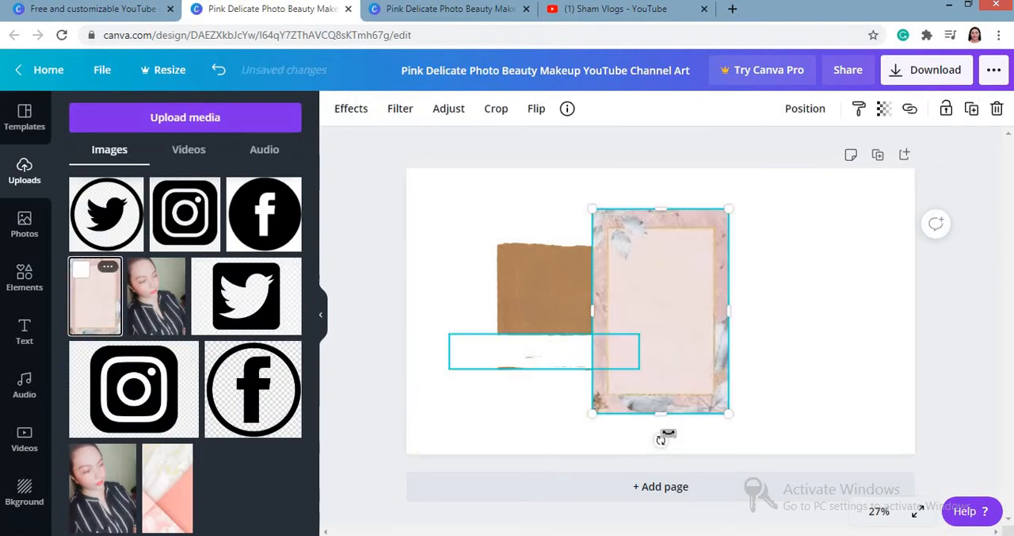
Step: Rotate the pink marble image 90° and enlarge and position it to cover the whole page
left_click_drag(661, 440, 531, 311)
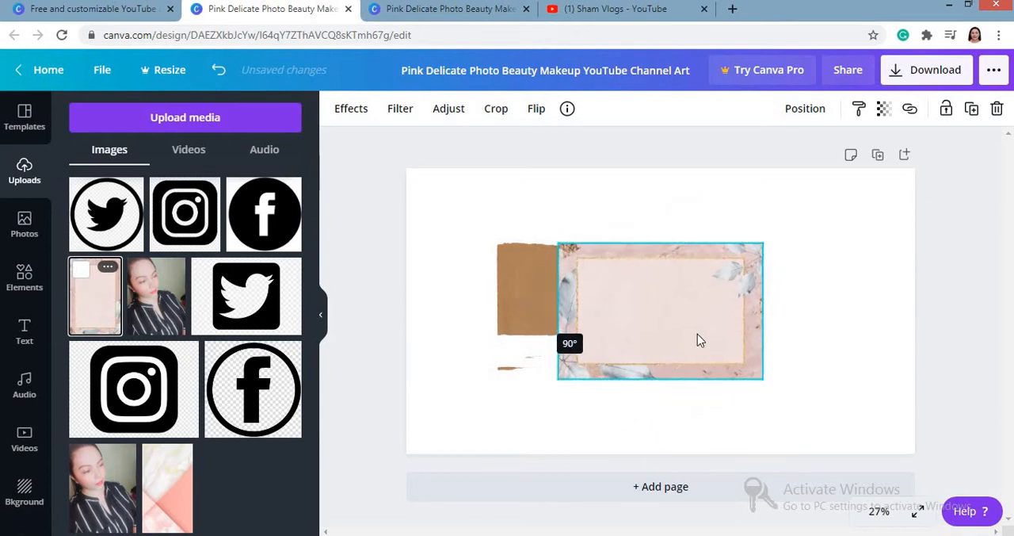
left_click_drag(784, 384, 920, 431)
left_click_drag(544, 301, 519, 269)
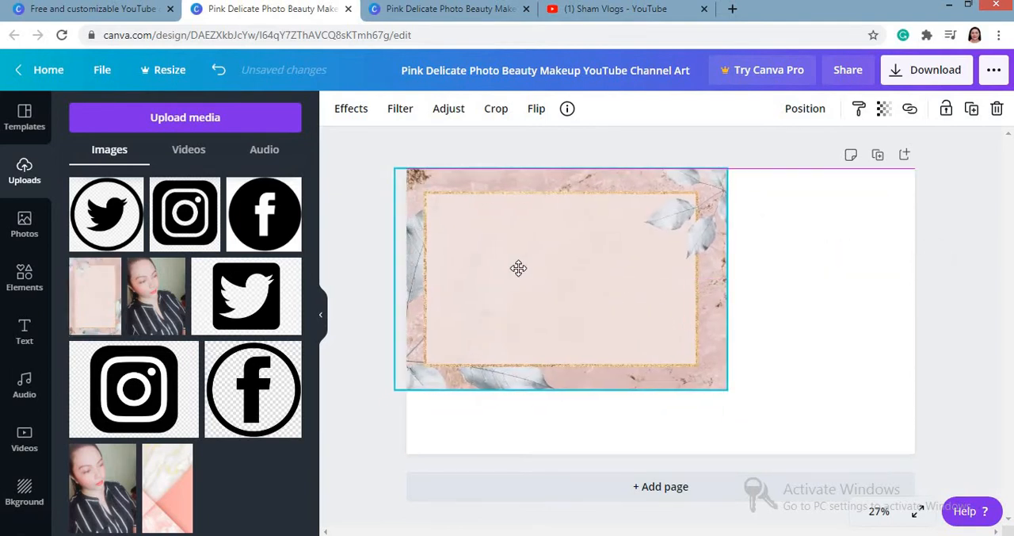
left_click_drag(726, 393, 957, 456)
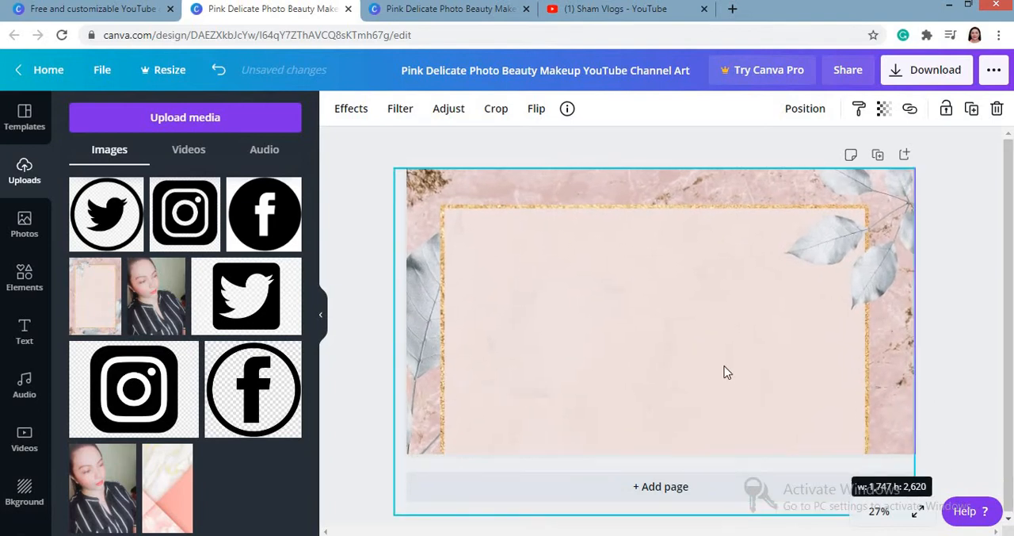
left_click_drag(724, 344, 728, 340)
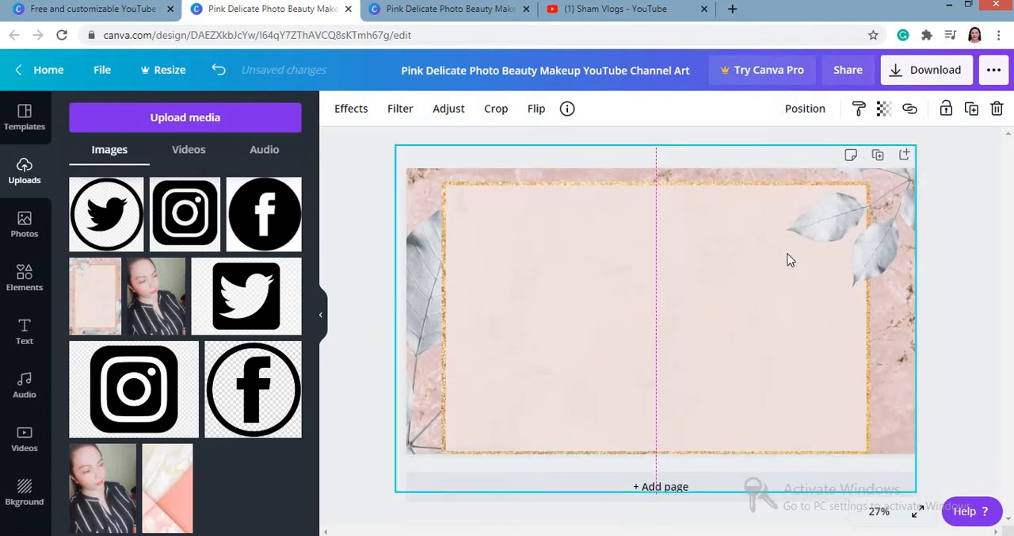
Step: Send the pink marble image behind the brown paper, checkered tape and white brush stroke
left_click(822, 110)
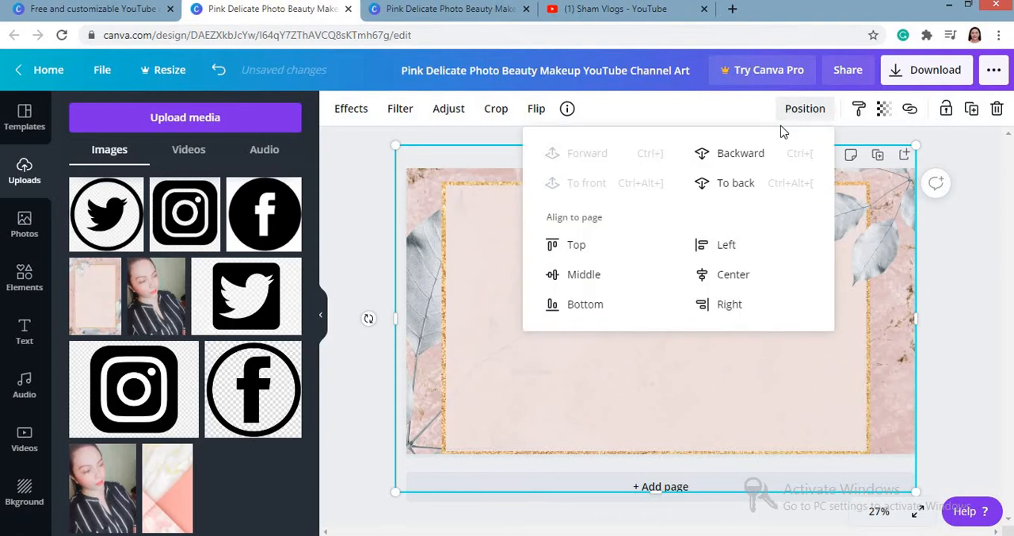
left_click(738, 153)
left_click(739, 153)
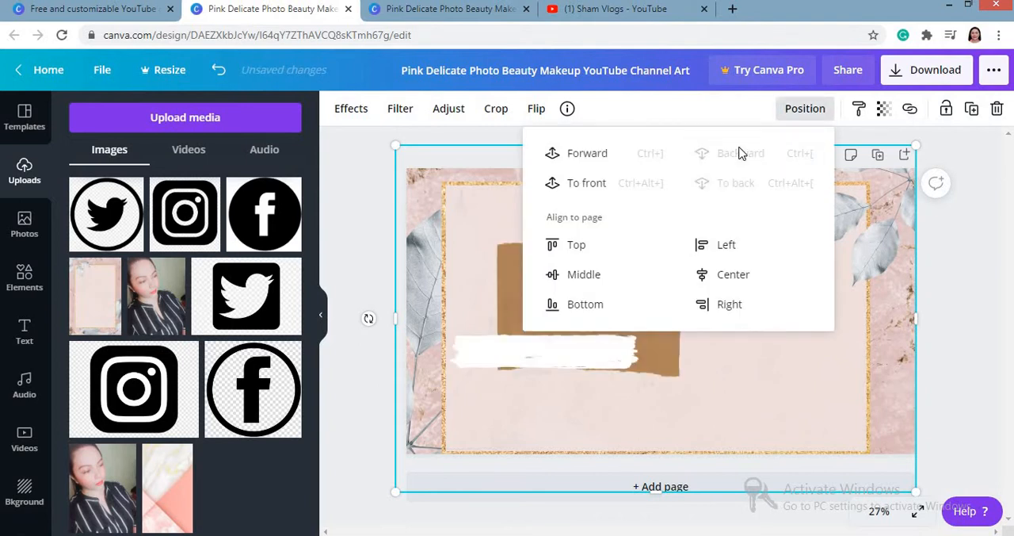
Step: Shift the brown paper, white brush stroke and checkered tape right towards the page center, keeping their arrangement
left_click(664, 353)
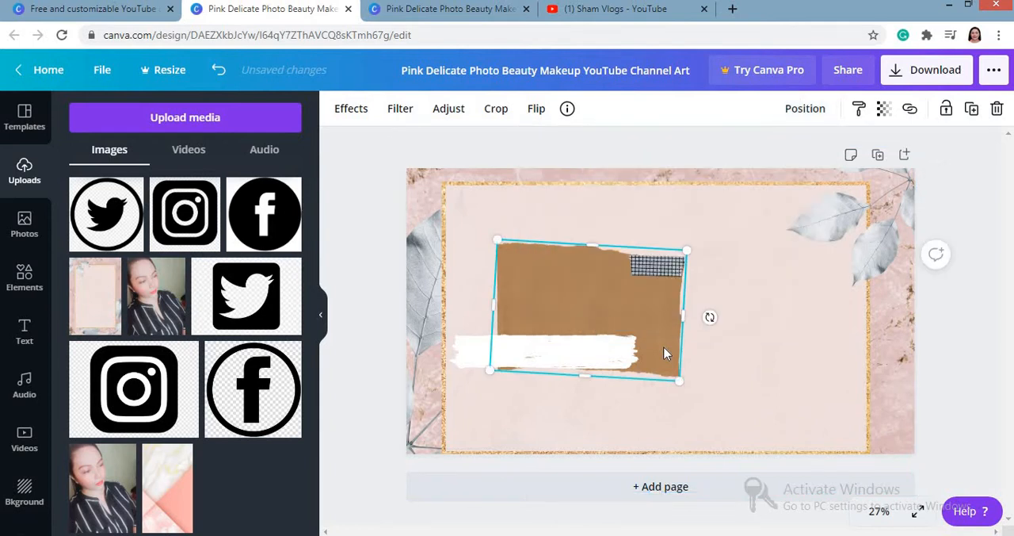
left_click(656, 269)
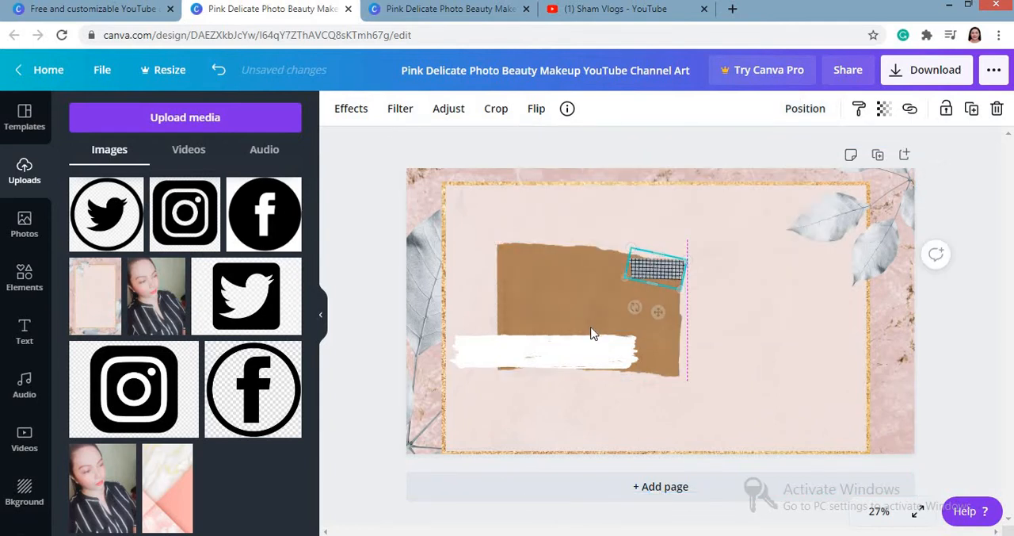
left_click_drag(589, 296, 644, 300)
left_click_drag(519, 353, 566, 359)
left_click_drag(568, 316, 579, 310)
left_click_drag(538, 366, 559, 365)
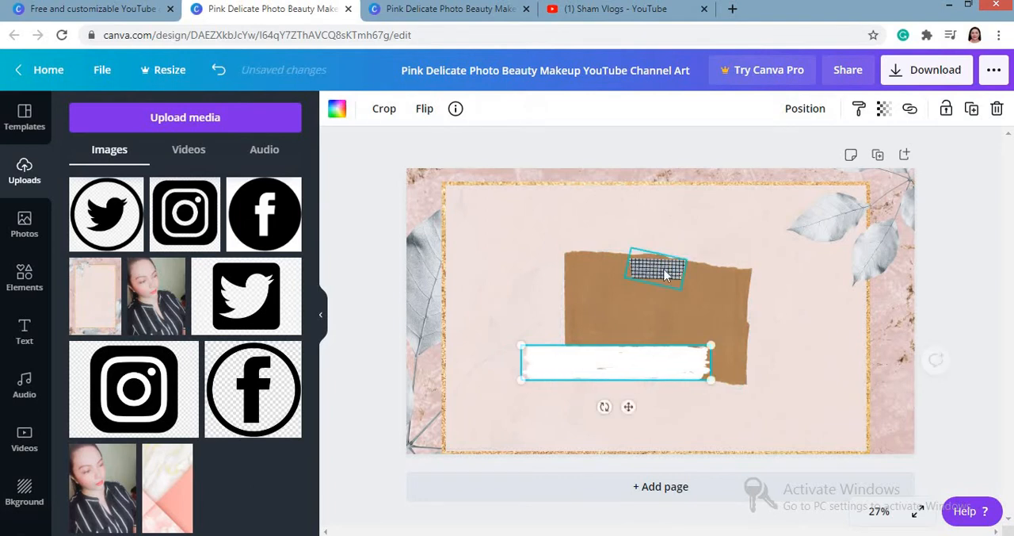
left_click_drag(667, 274, 716, 264)
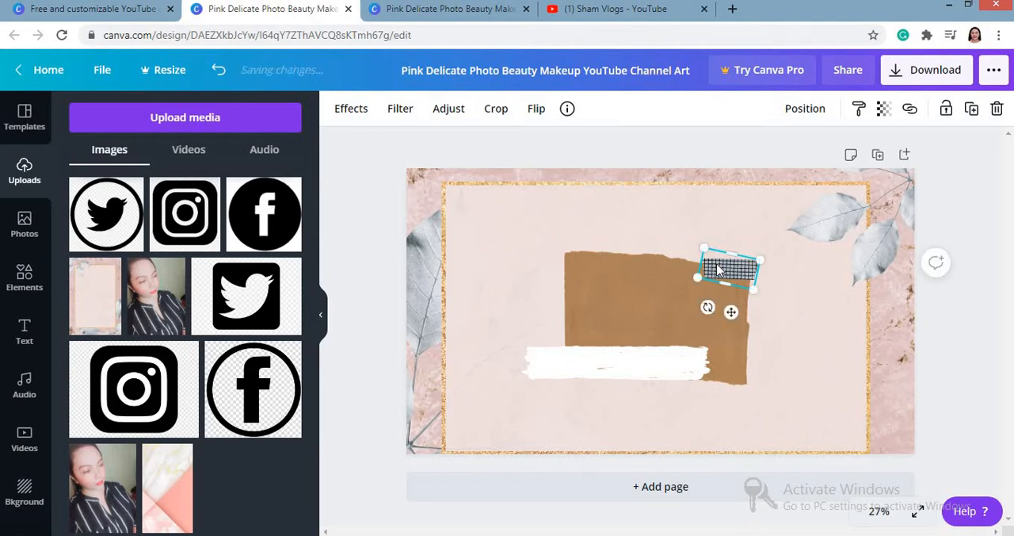
Step: Add the uploaded portrait of the woman in the striped shirt and crop off its lower part and right edge
left_click(556, 298, "shift")
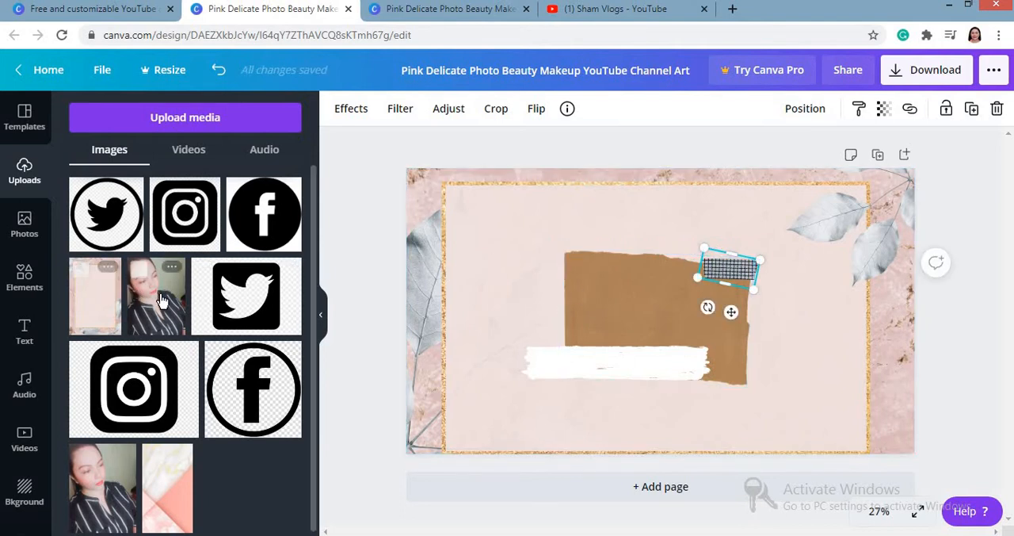
left_click_drag(159, 299, 530, 325)
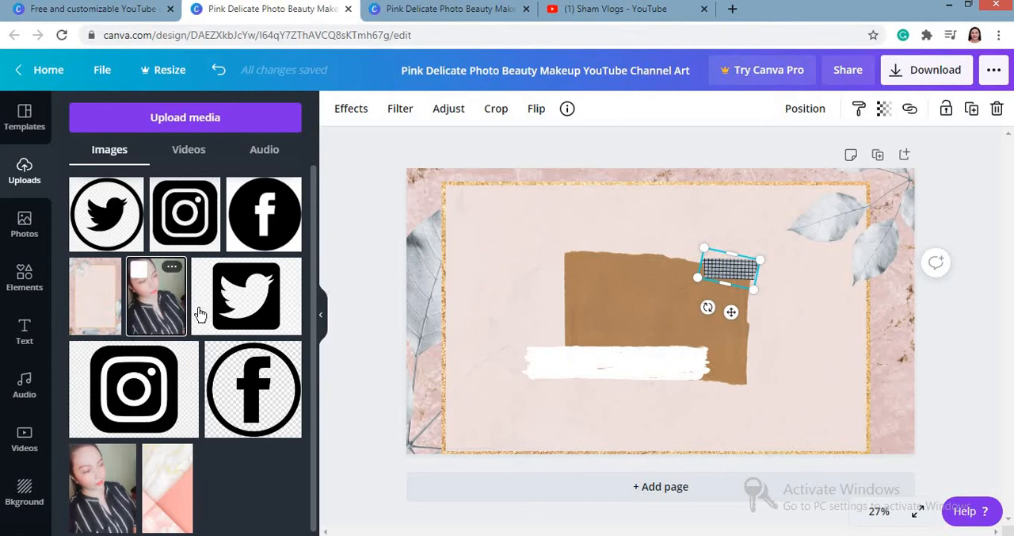
left_click(161, 315)
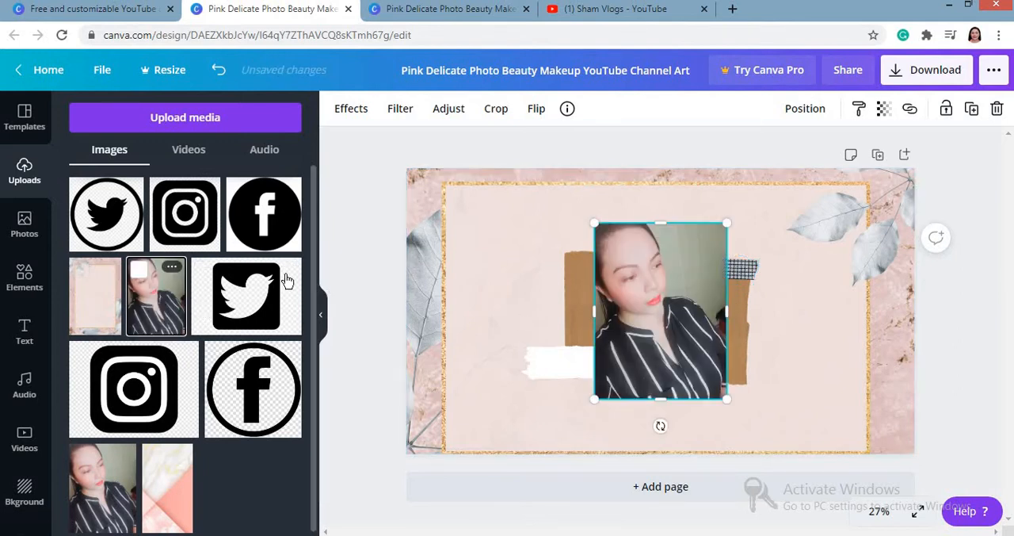
left_click(489, 121)
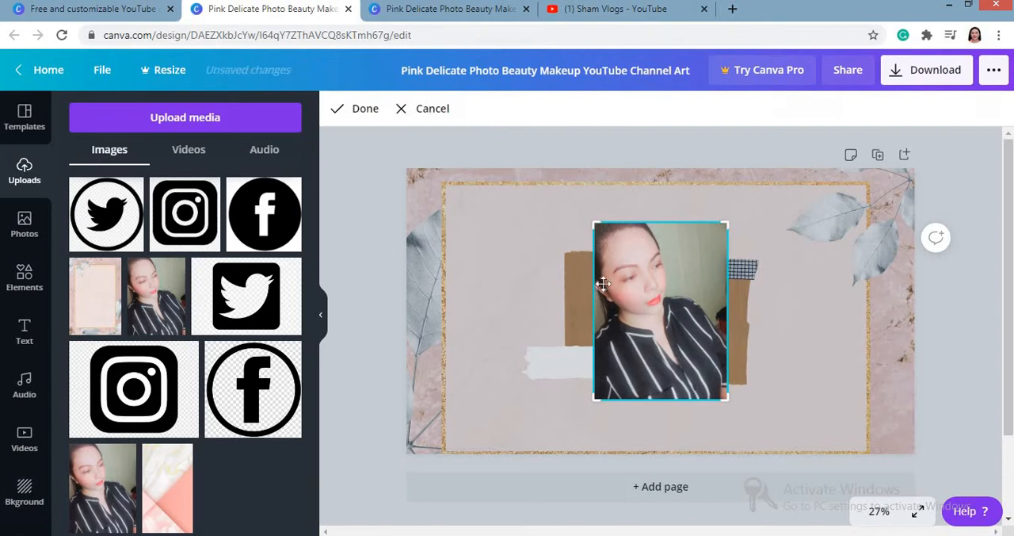
left_click_drag(595, 395, 595, 356)
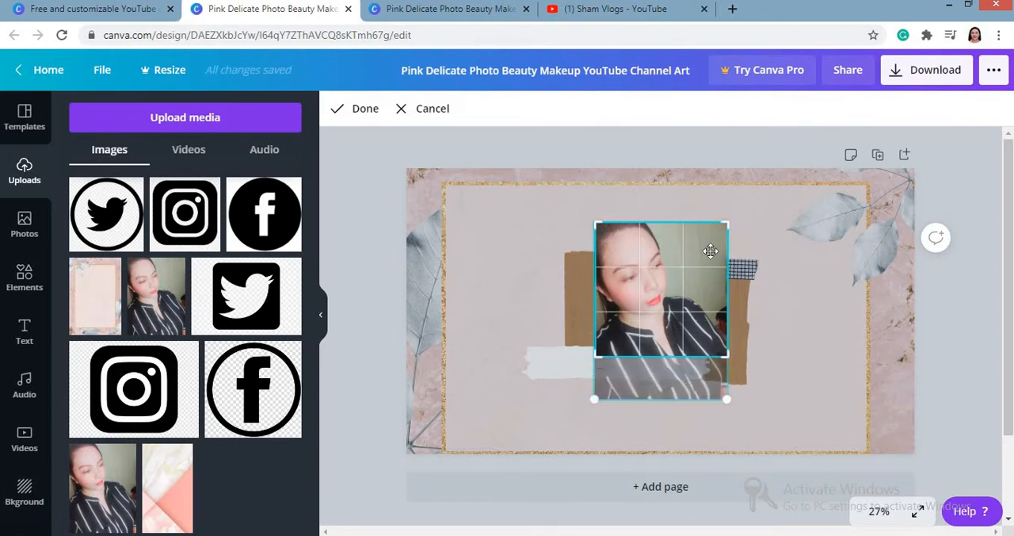
left_click_drag(723, 228, 703, 222)
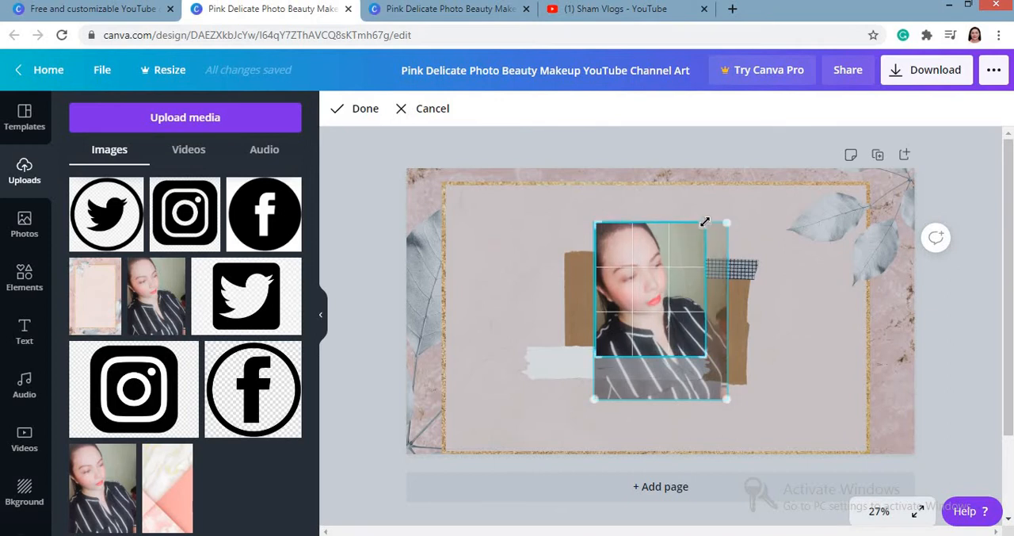
left_click(373, 113)
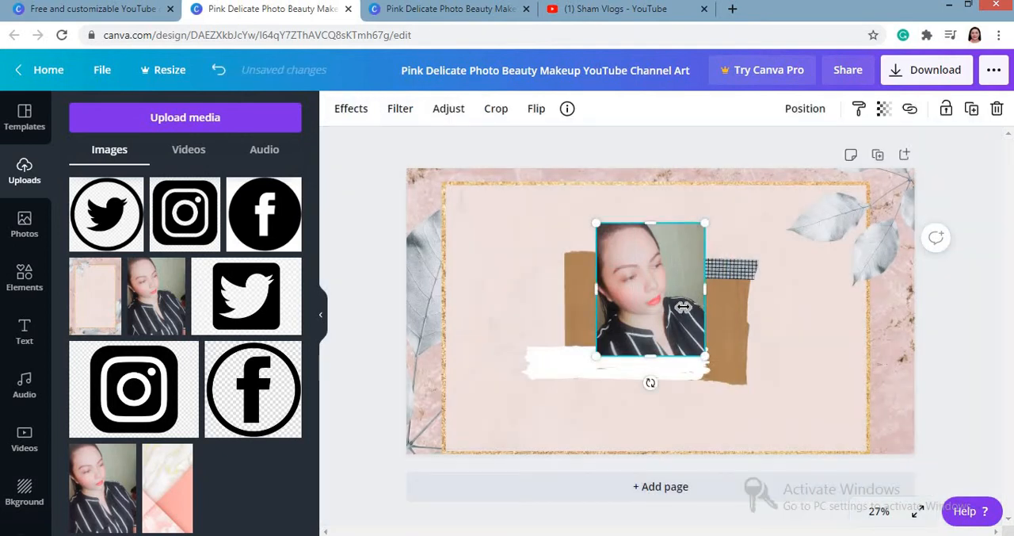
Step: Widen the portrait to 577 × 670 over the brown paper and layer it behind the white brush stroke
left_click_drag(683, 307, 711, 317)
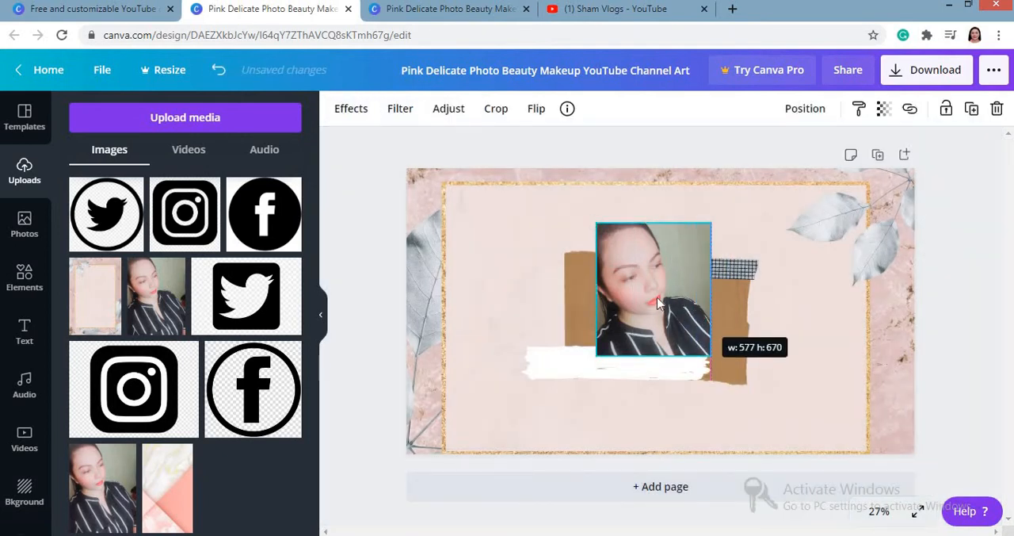
left_click_drag(656, 298, 648, 321)
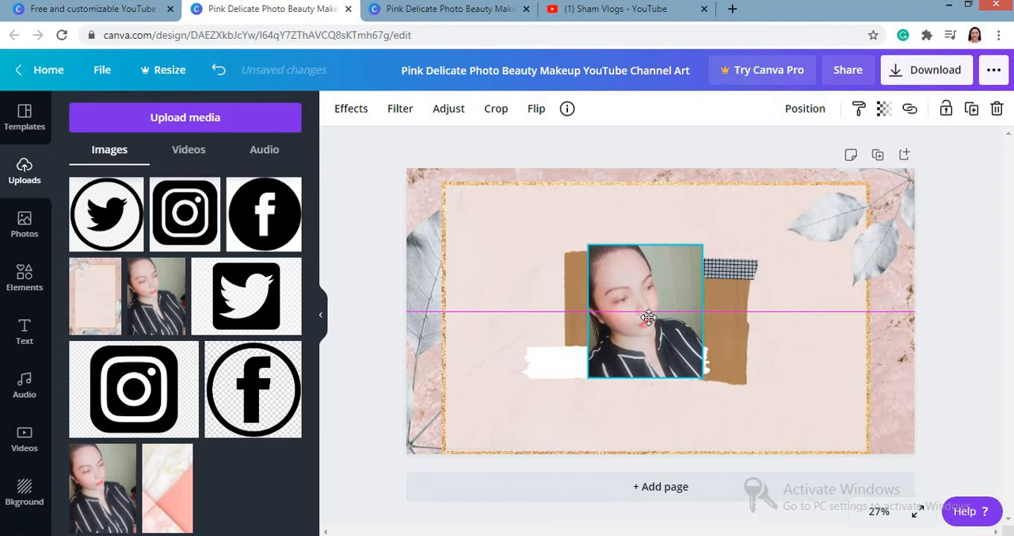
left_click(805, 109)
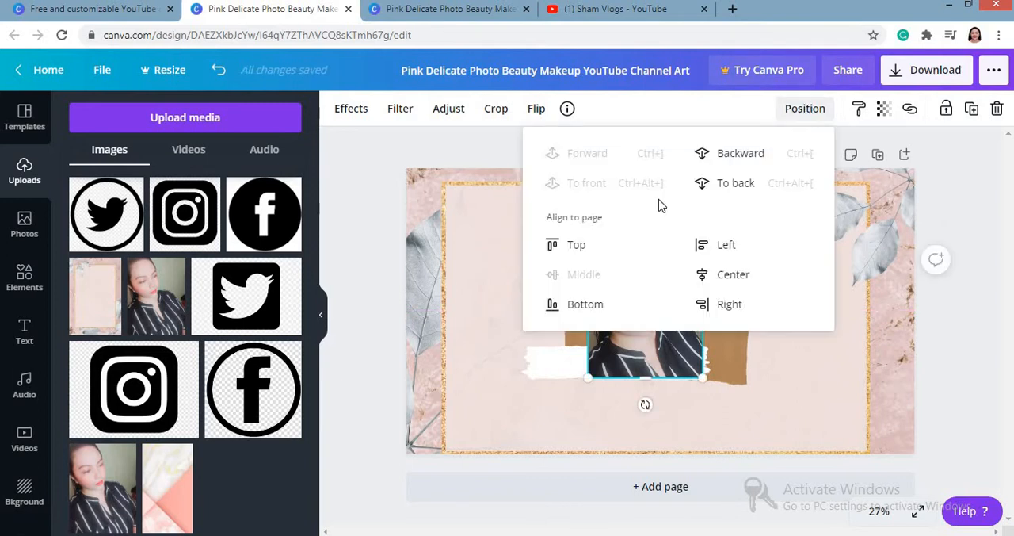
left_click(721, 165)
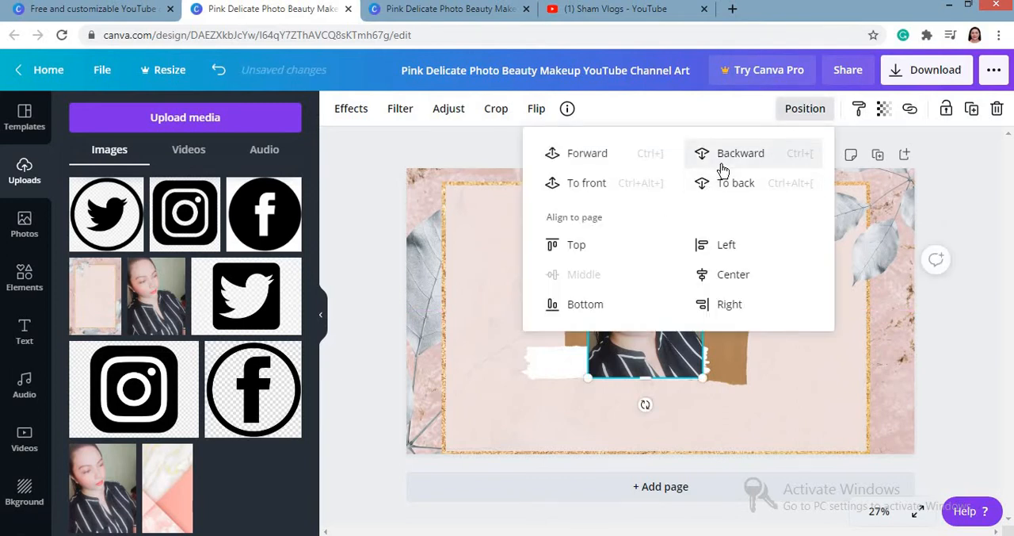
left_click(723, 170)
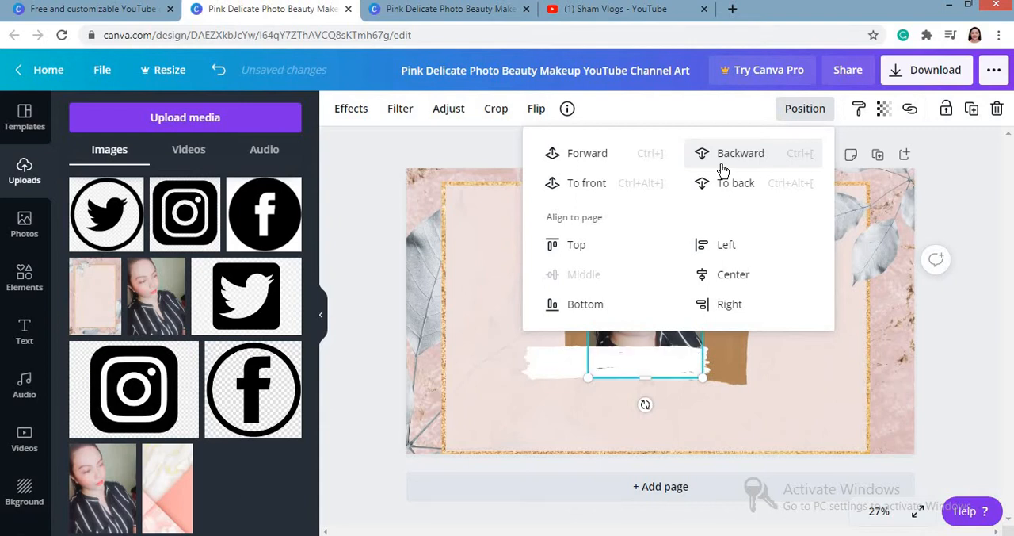
Step: Shrink the portrait and position it within the left part of the brown paper, with its lower edge behind the brush stroke
left_click(670, 332)
left_click(666, 328)
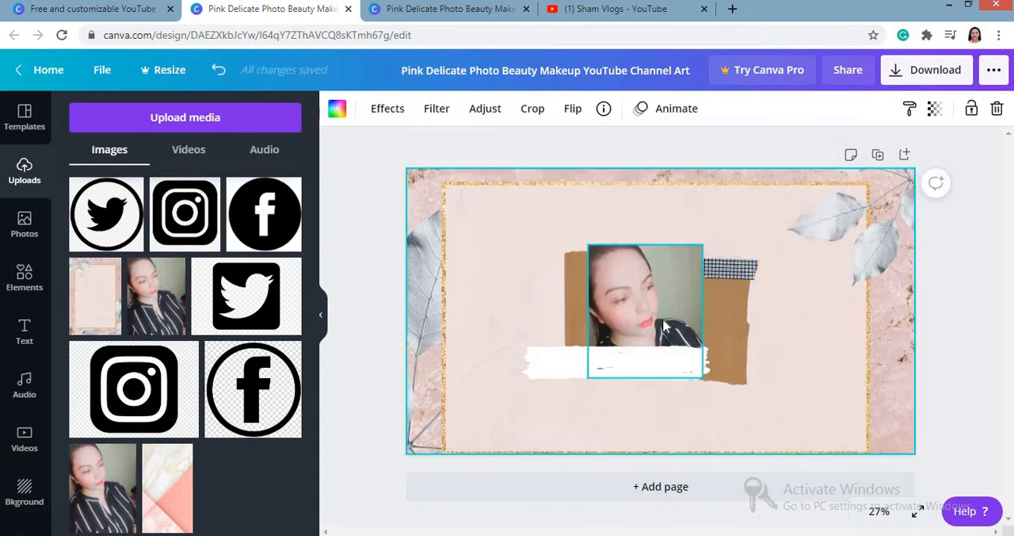
left_click(662, 323)
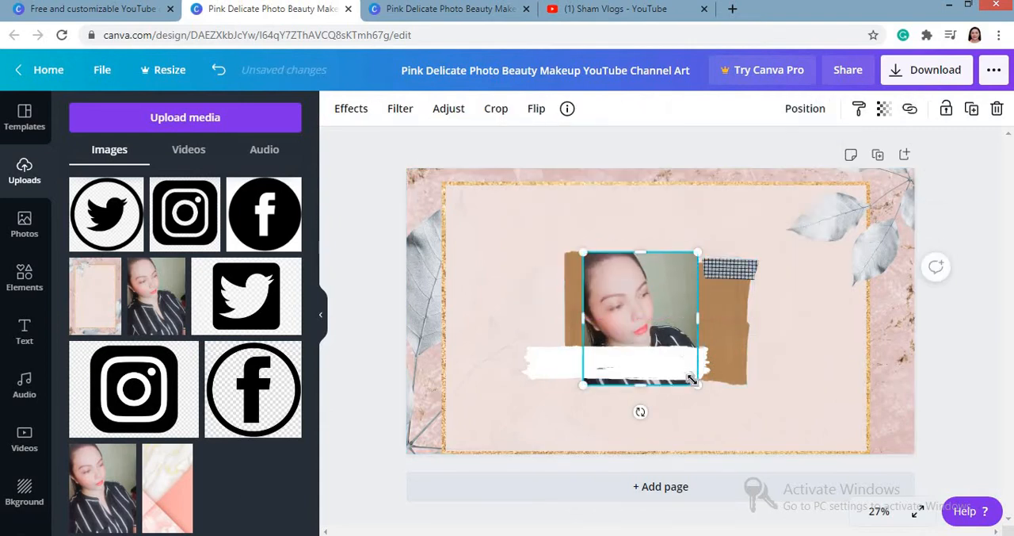
left_click_drag(701, 378, 677, 360)
left_click_drag(642, 293, 648, 299)
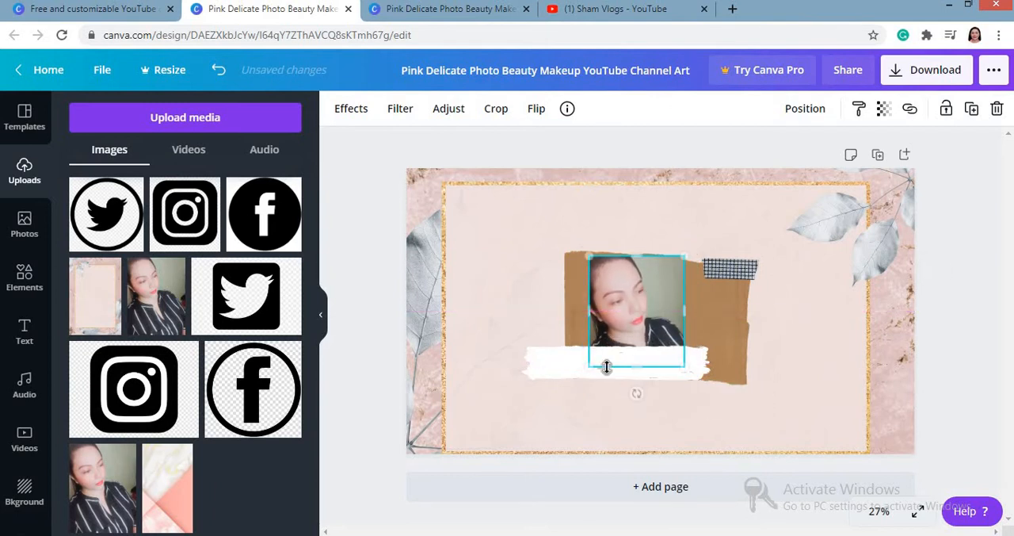
left_click(569, 396)
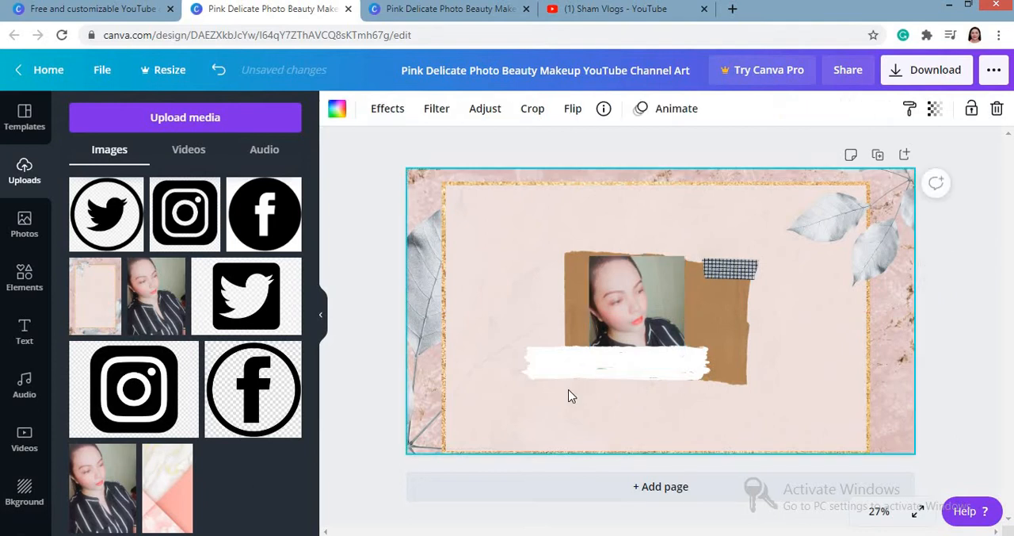
left_click(636, 314)
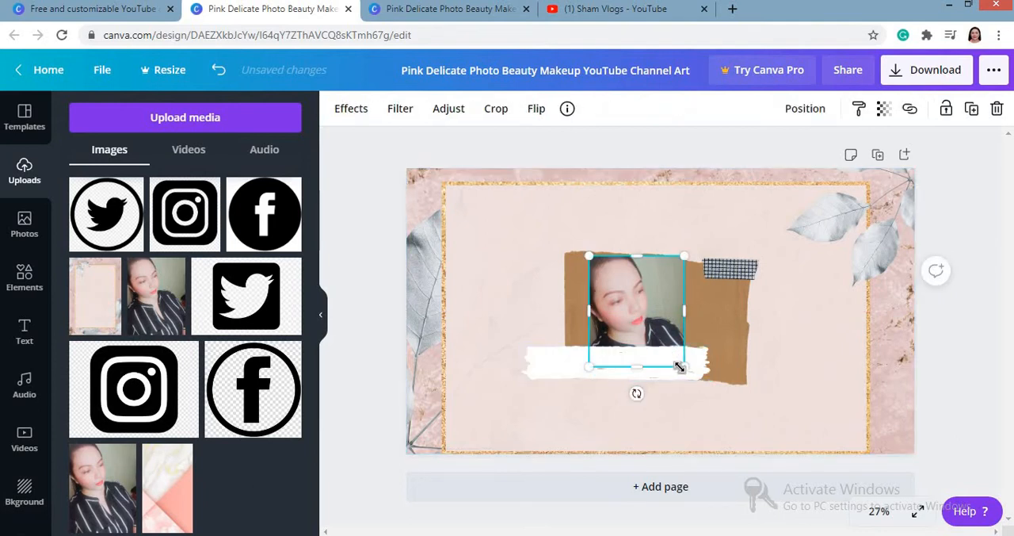
left_click_drag(680, 367, 677, 362)
left_click_drag(637, 290, 638, 294)
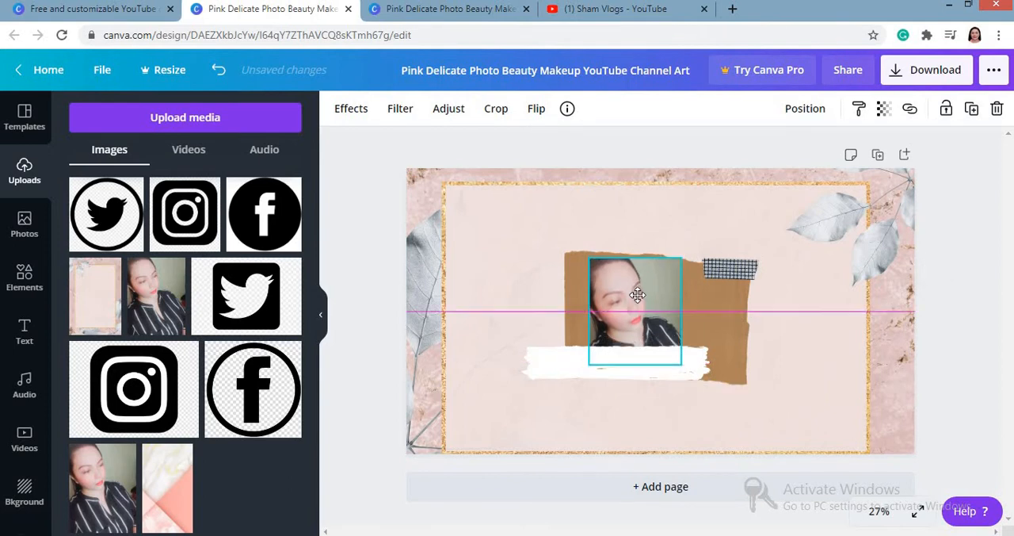
left_click(571, 200)
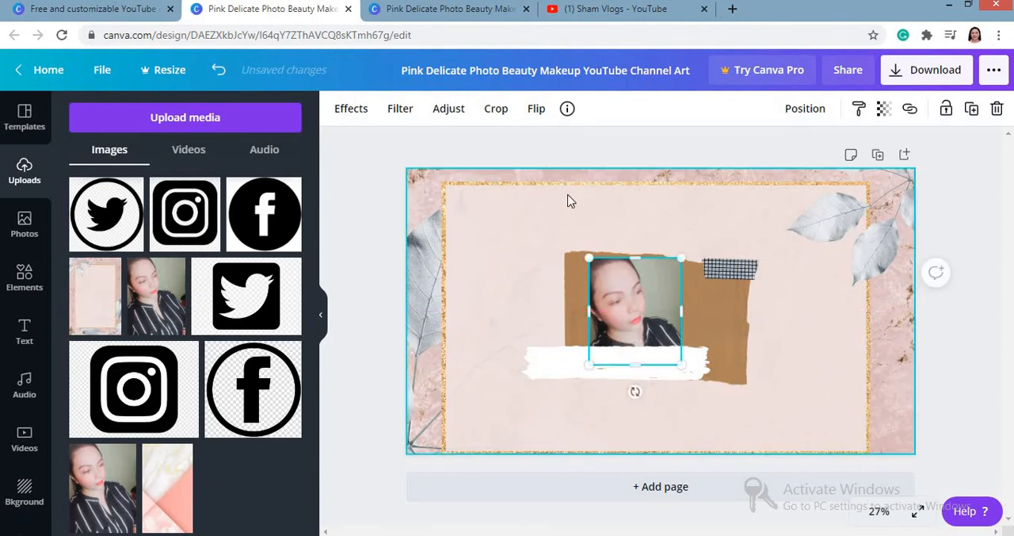
left_click(24, 328)
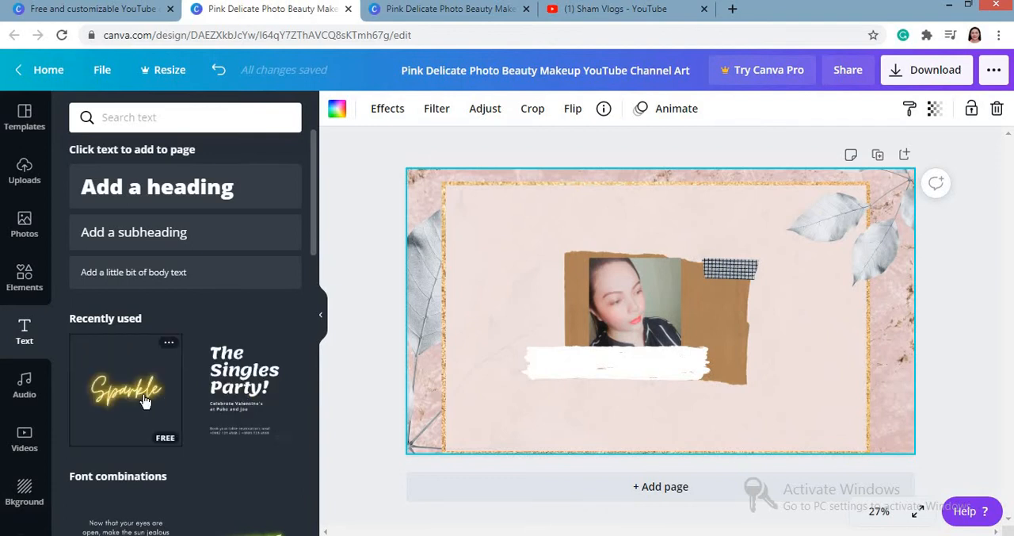
left_click(145, 402)
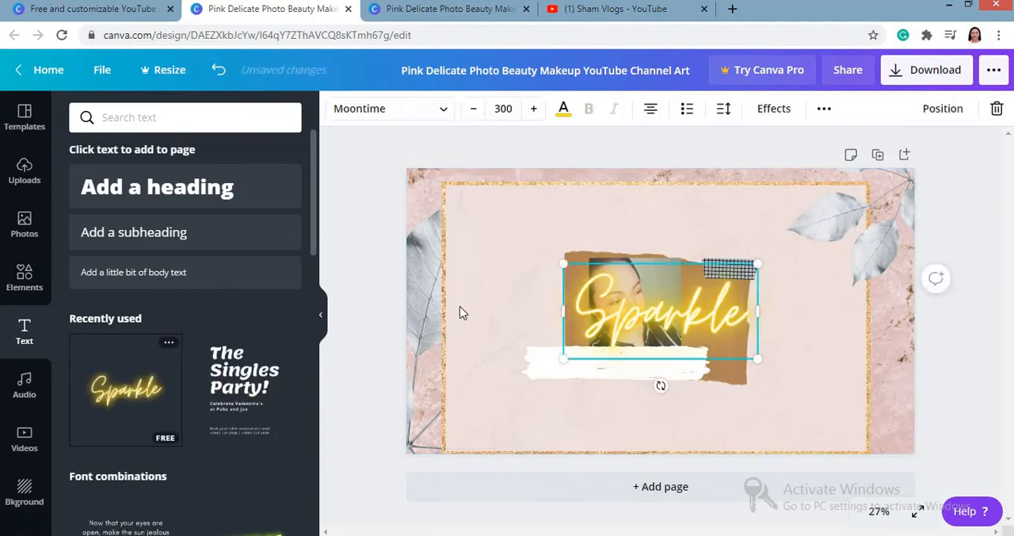
double_click(629, 320)
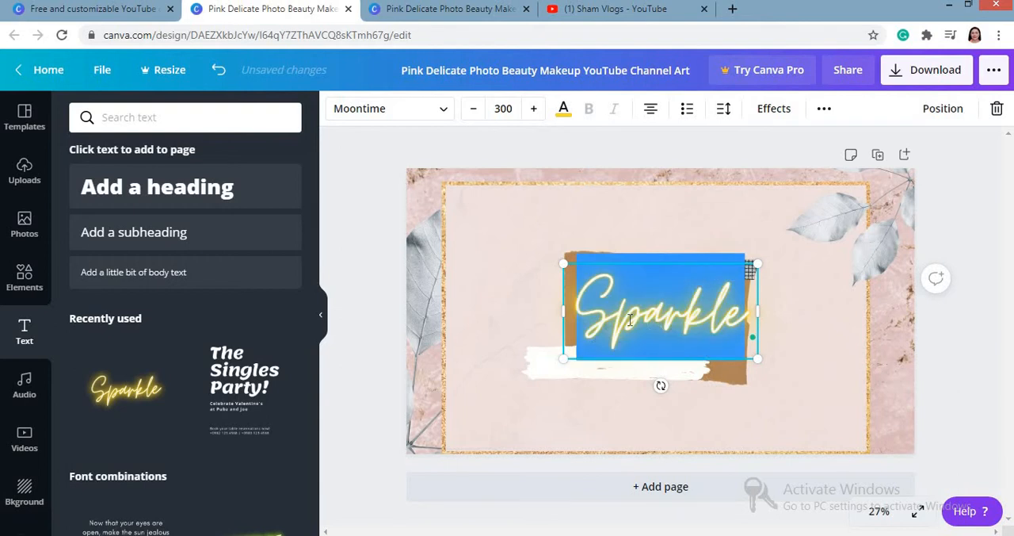
left_click(630, 319)
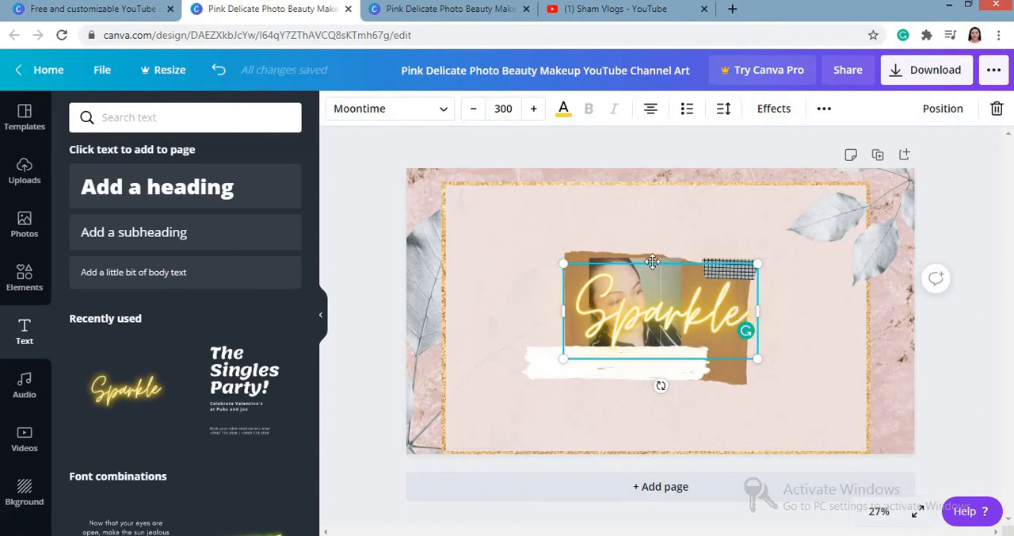
left_click_drag(652, 262, 606, 304)
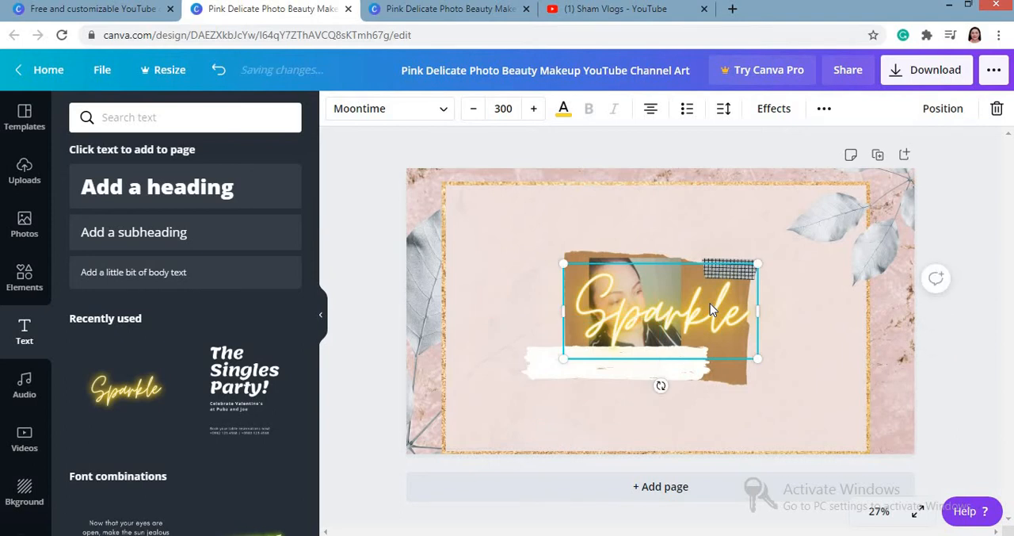
key("Delete")
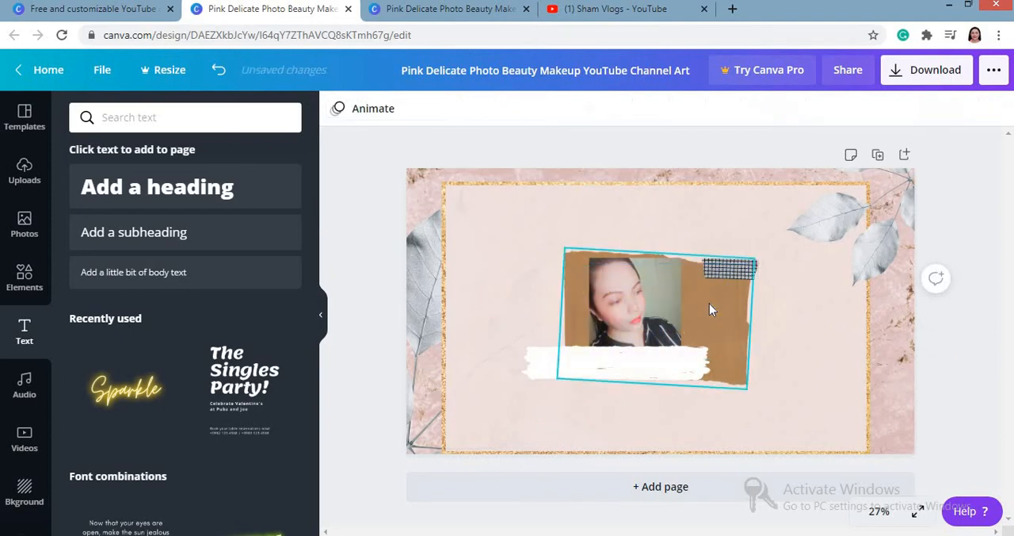
Step: Add the yellow neon Sparkle text style and replace its wording with the channel name's first word in possessive form
left_click(151, 396)
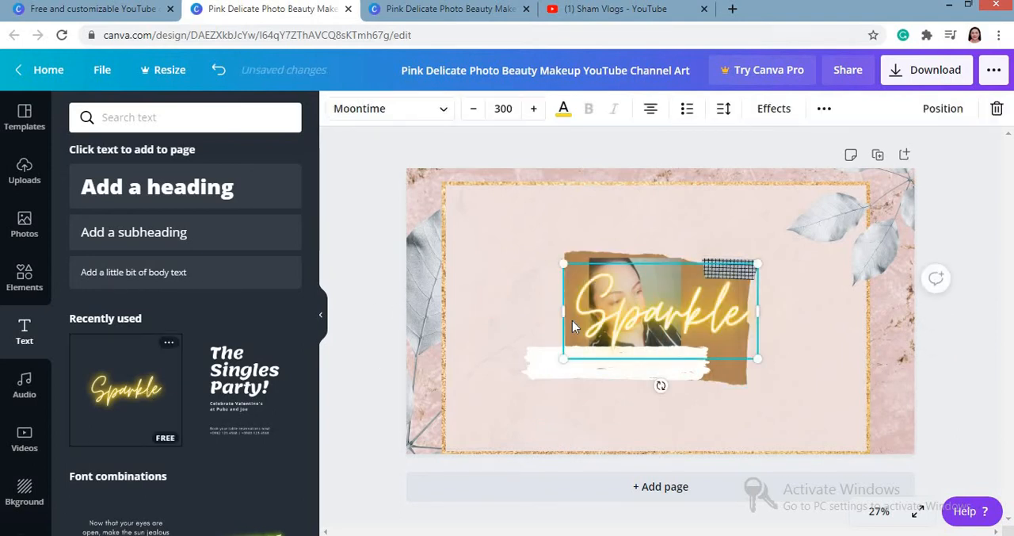
double_click(618, 319)
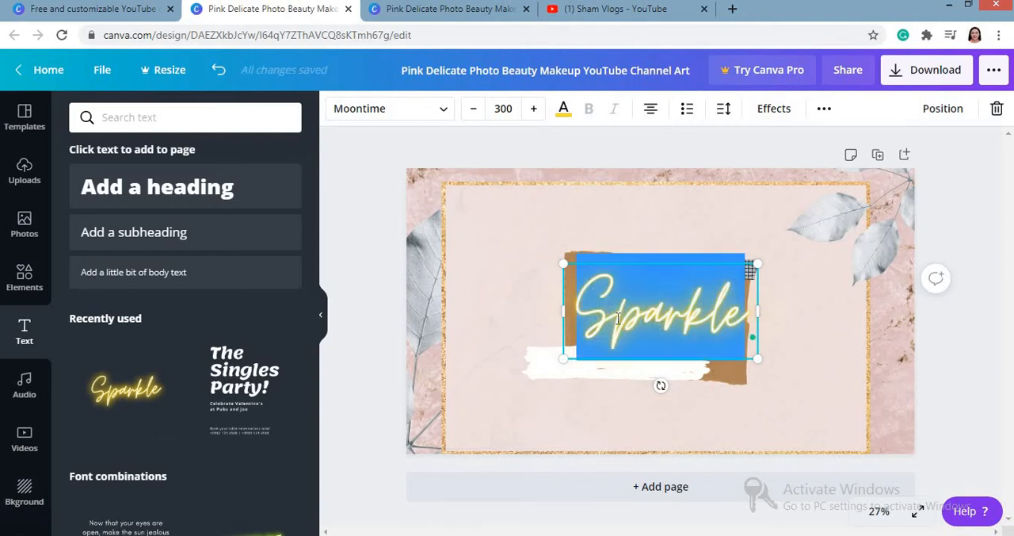
key("BackSpace")
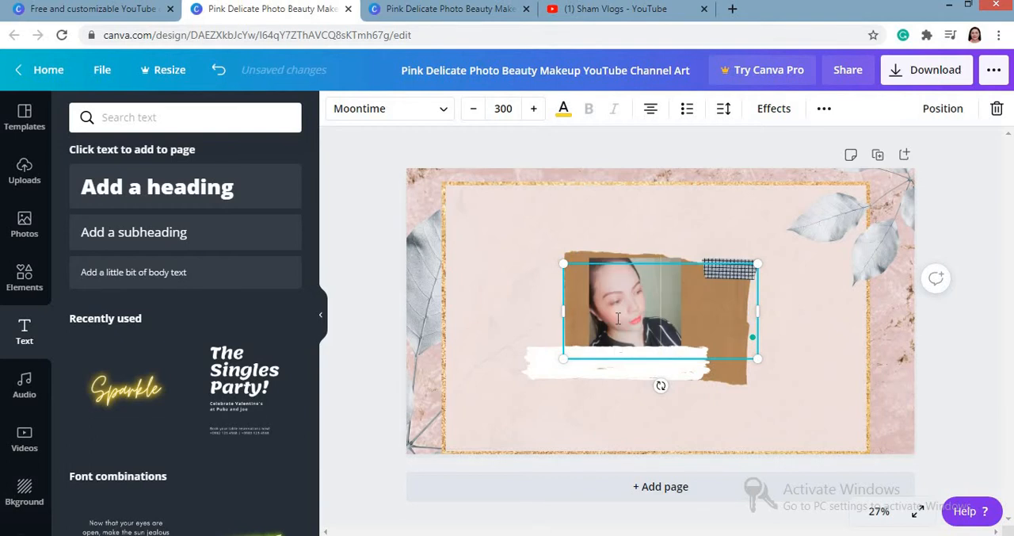
type("S")
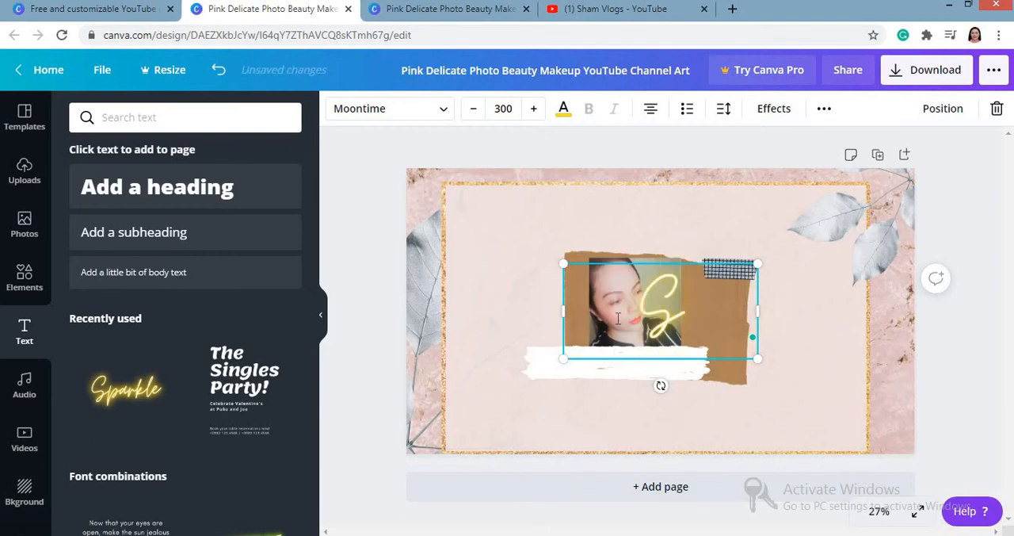
type("ham")
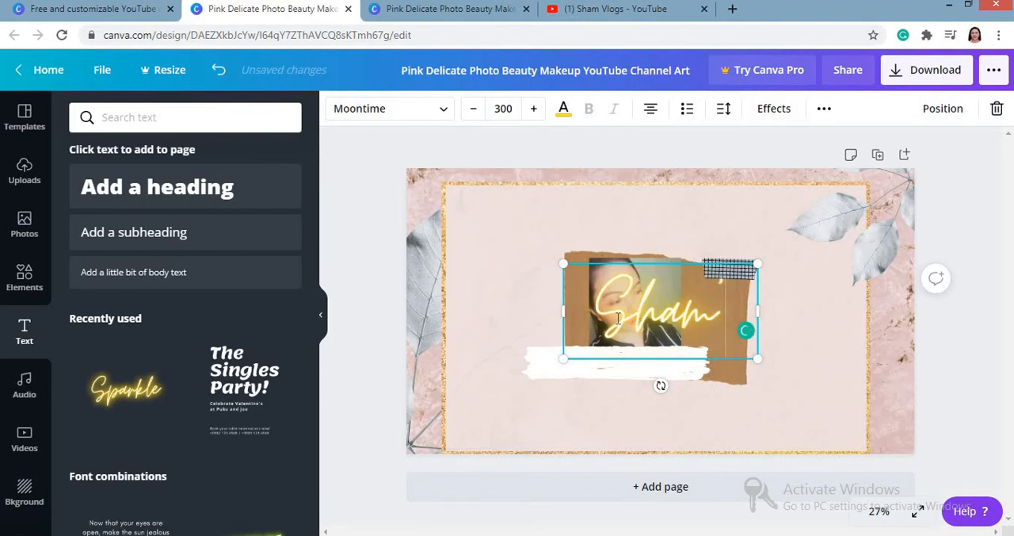
type("'s")
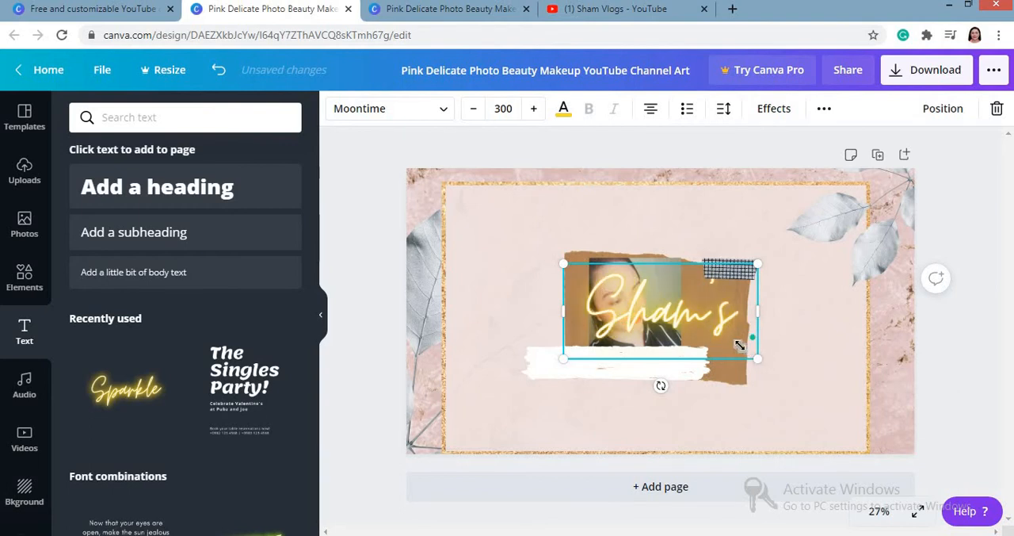
Step: Shrink the neon text to size 182 over the left part of the white brush stroke, and recolor the stroke with the photo palette's tan
left_click_drag(758, 359, 679, 309)
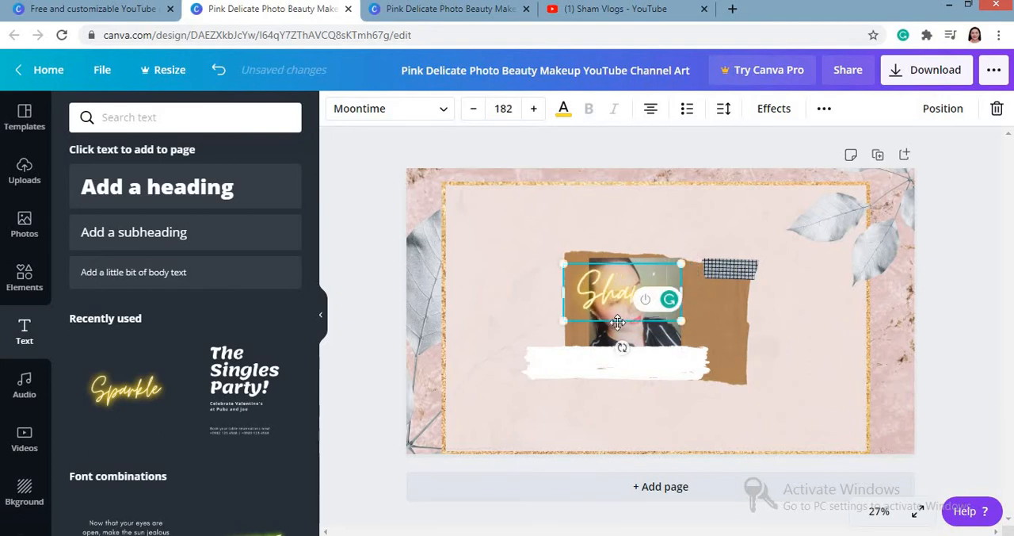
left_click_drag(607, 356, 587, 394)
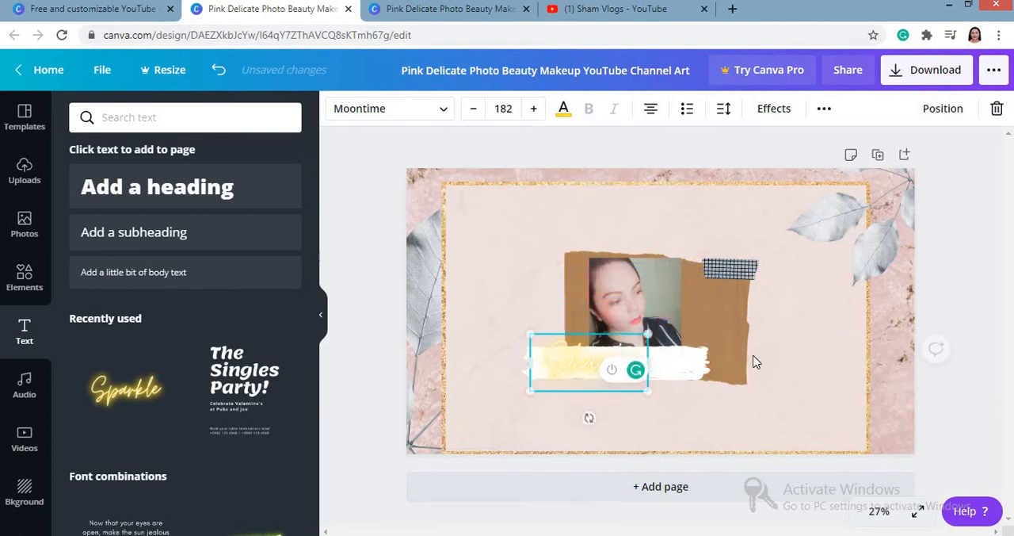
left_click(697, 367)
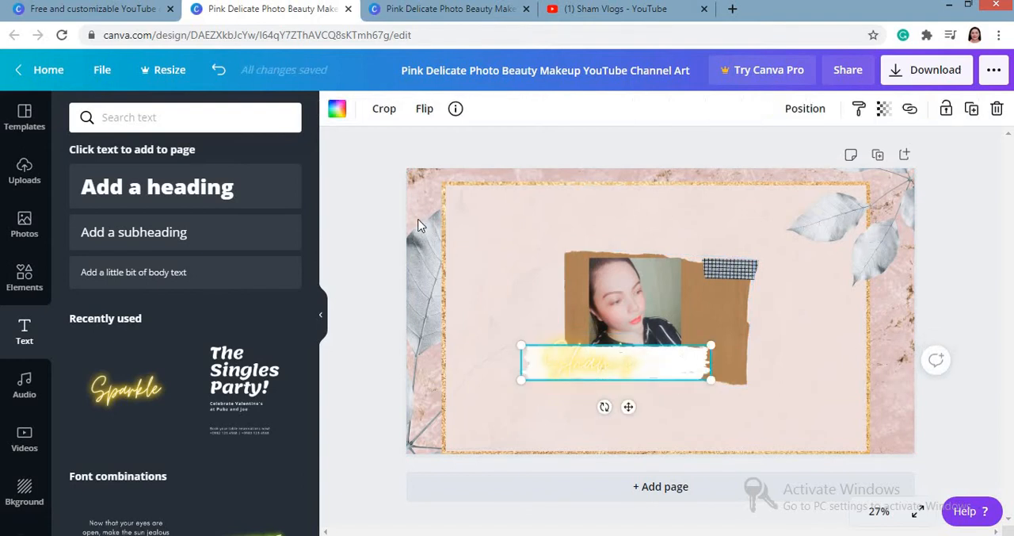
left_click(344, 116)
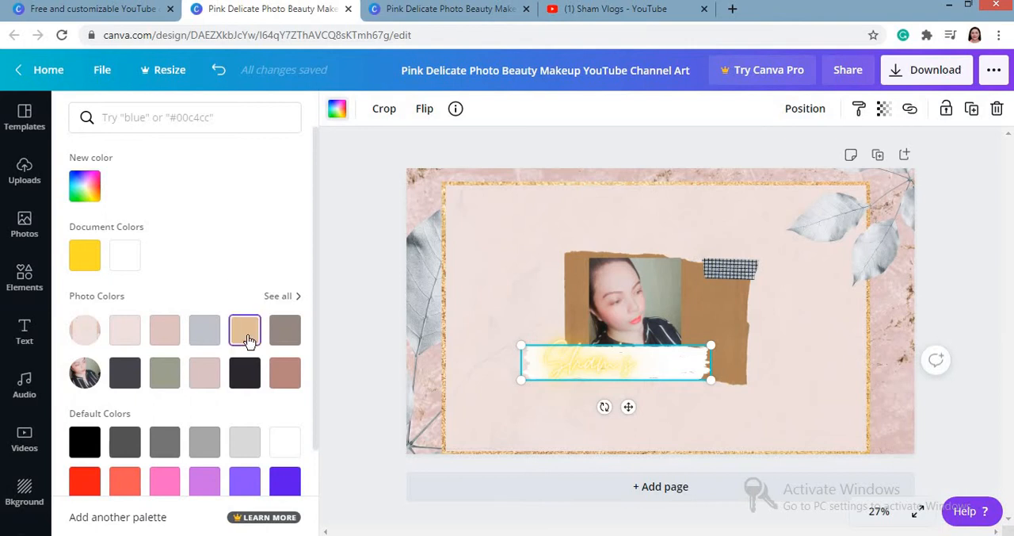
left_click(247, 334)
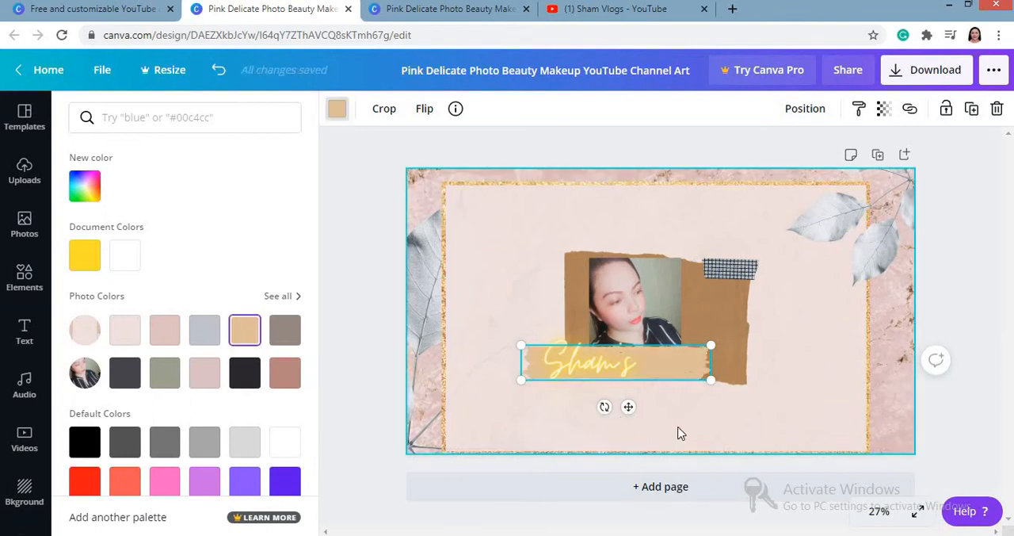
Step: Reduce the neon text on the tan brush stroke to font size 162
left_click(607, 365)
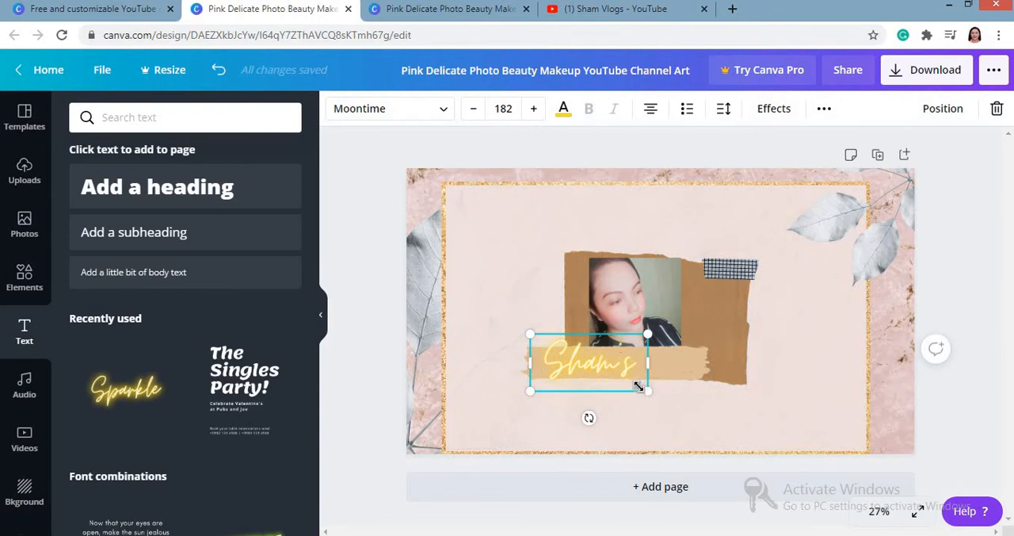
left_click_drag(638, 386, 596, 370)
left_click(581, 413)
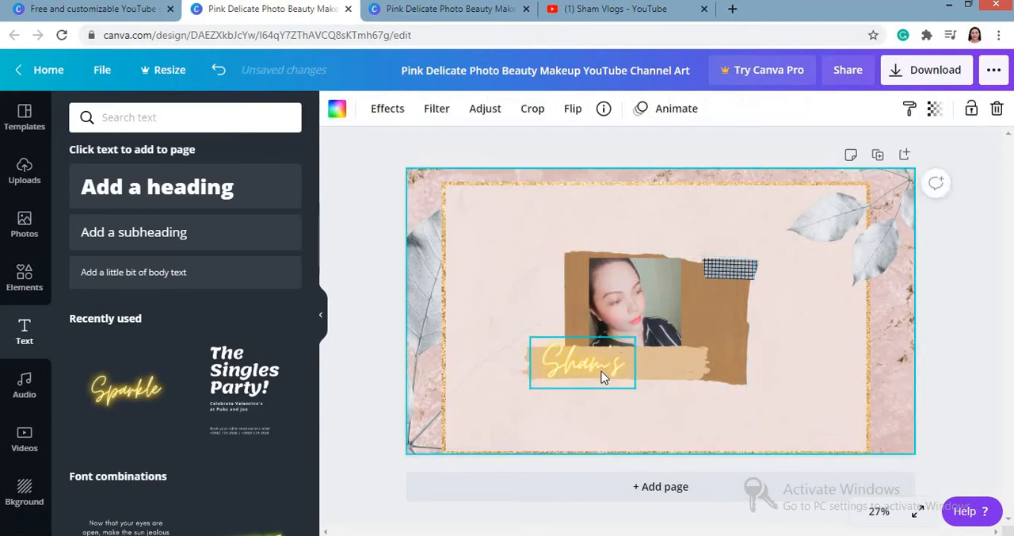
Step: Duplicate the neon text, place the copy in the empty area above the brown paper and reword it as "Vlogs"
left_click(602, 377)
key("ctrl+v")
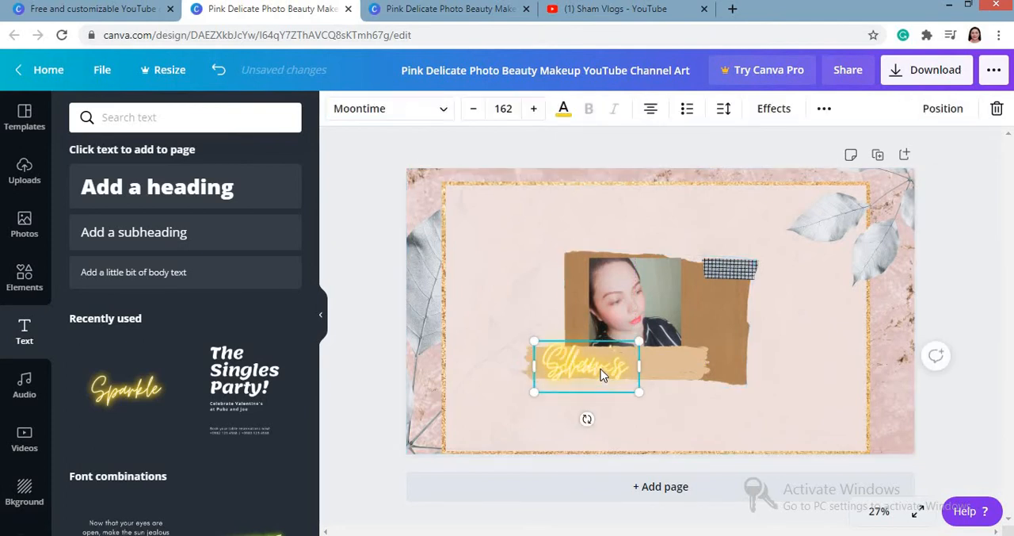
left_click_drag(599, 365, 510, 198)
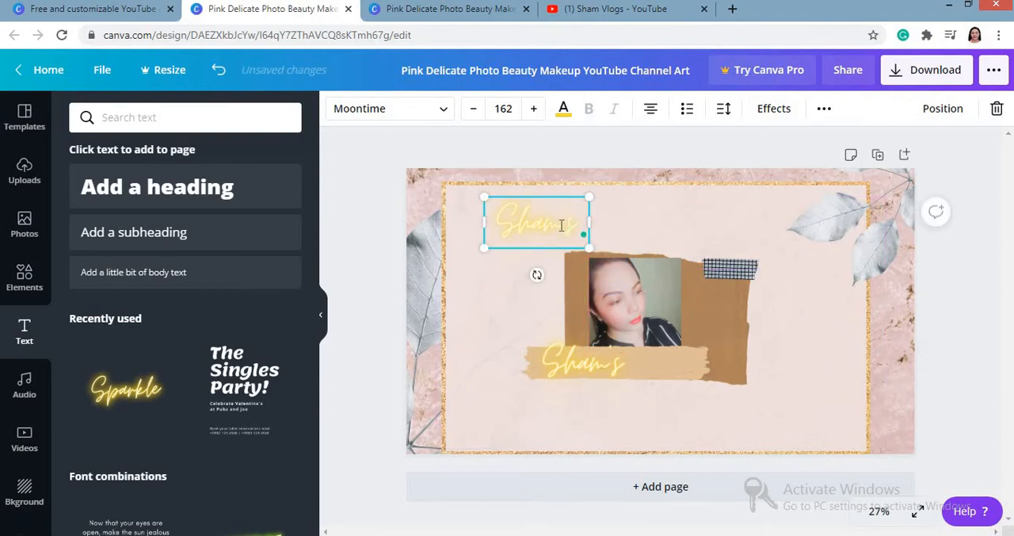
double_click(561, 225)
type("Vlogs")
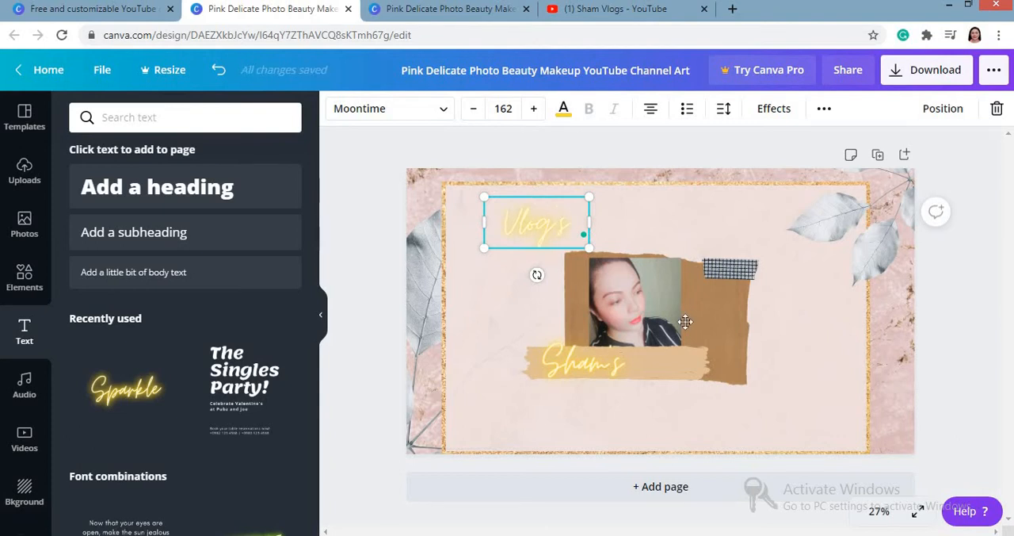
Step: Place the "Vlogs" text on the right part of the tan brush stroke and reduce it to font size 146
left_click_drag(538, 198, 668, 333)
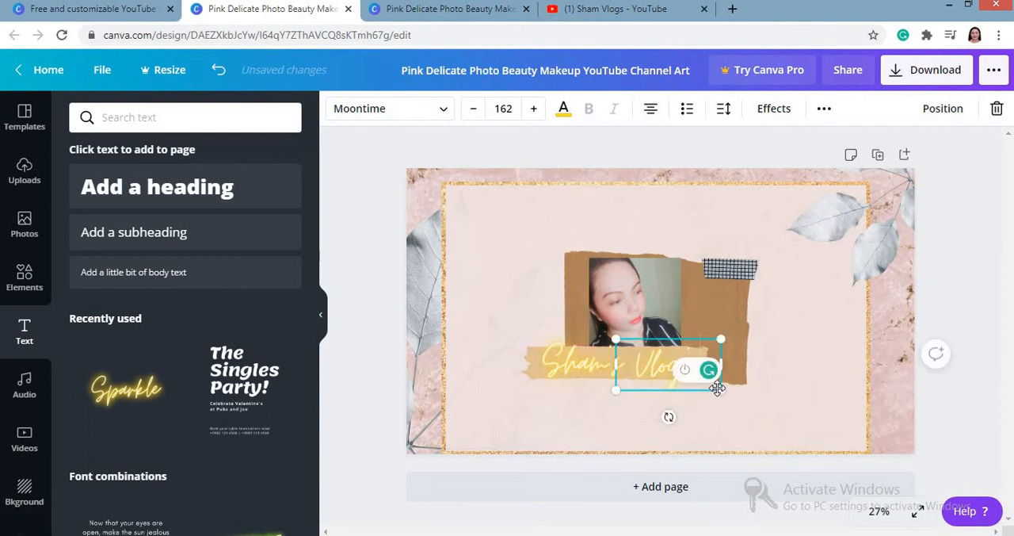
left_click_drag(717, 387, 710, 384)
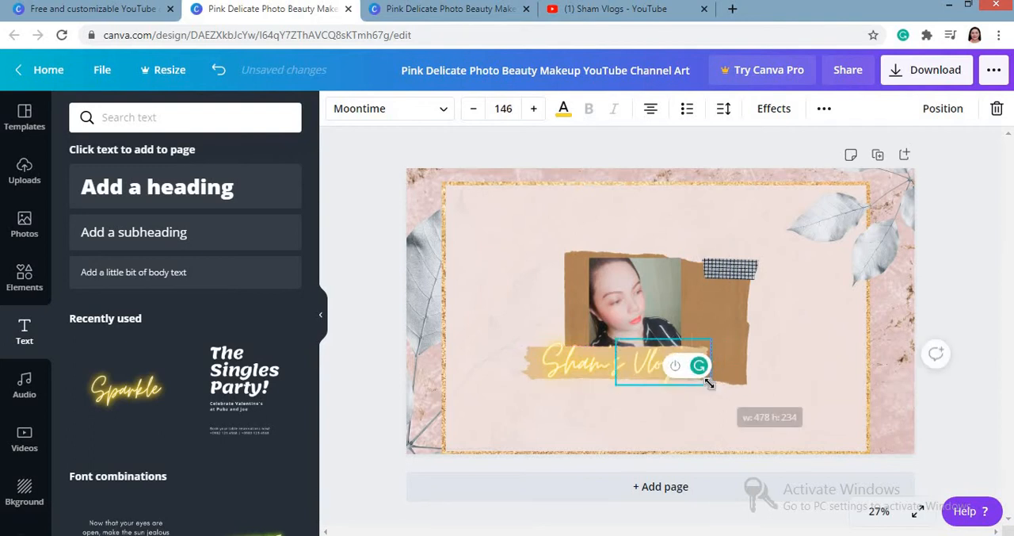
left_click(796, 356)
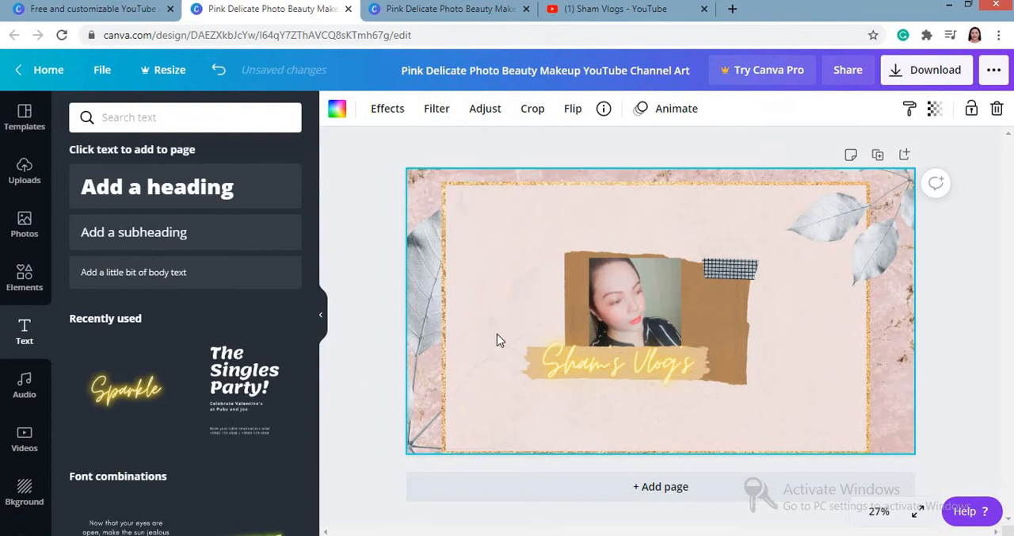
Step: Add the uploaded solid round Facebook icon, shrunk to a small badge in the lower left of the gold frame
left_click(16, 190)
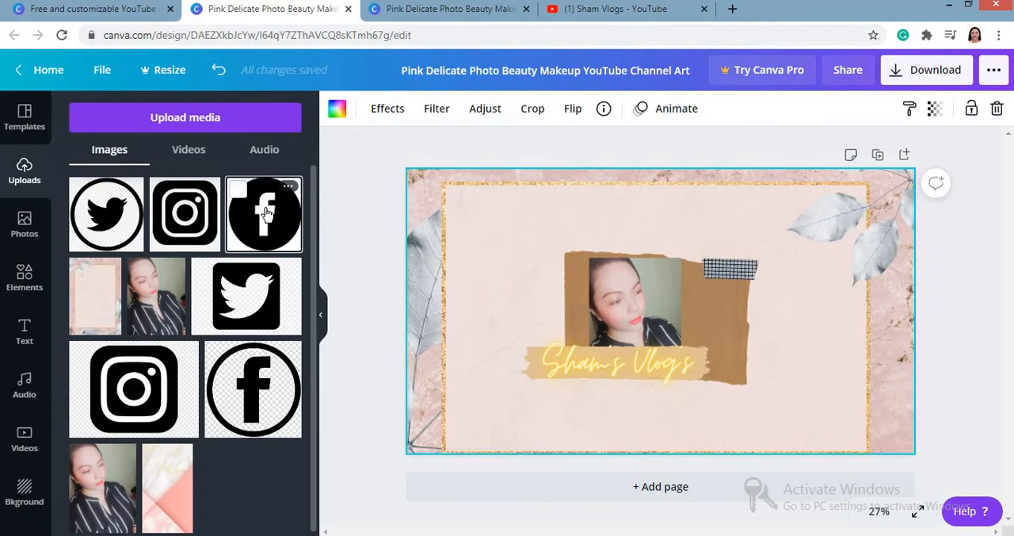
left_click(267, 212)
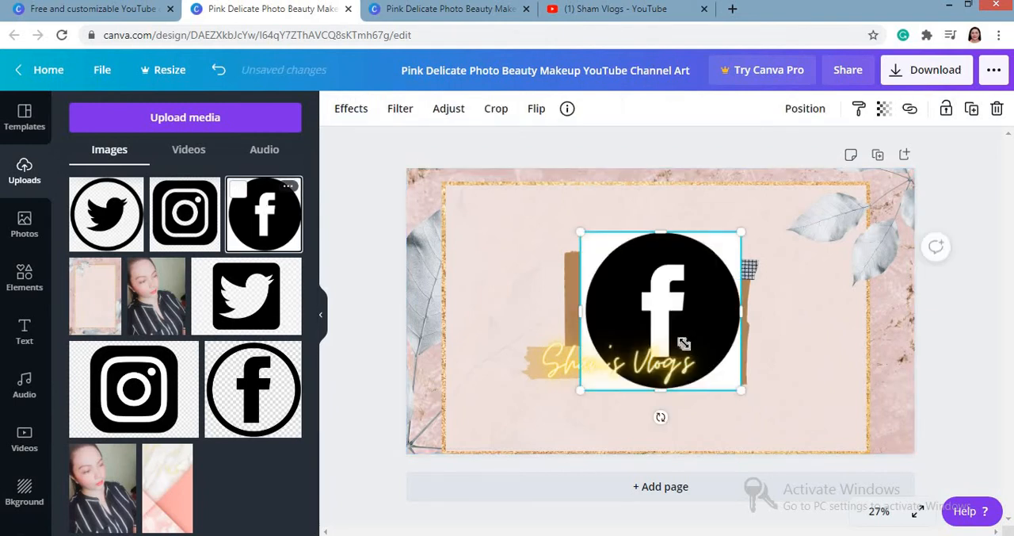
left_click_drag(683, 343, 496, 421)
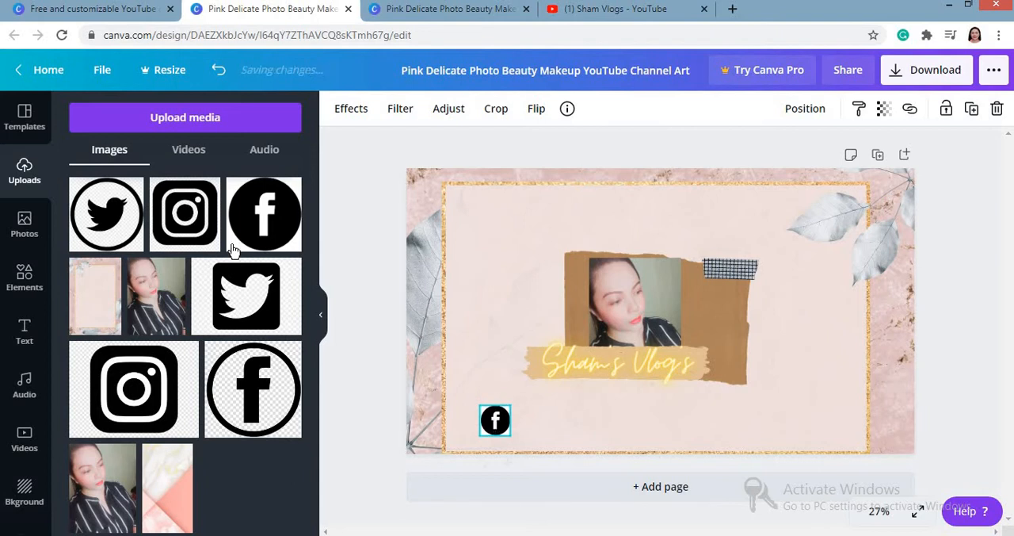
Step: Add the uploaded Instagram icon at the Facebook badge's size, level with it and below the brown paper
left_click(184, 214)
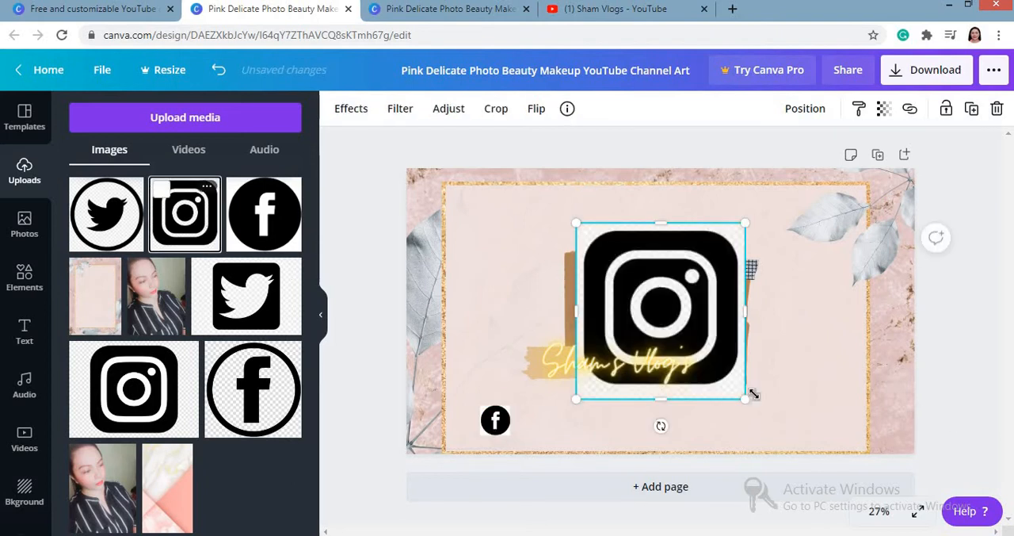
left_click_drag(691, 344, 639, 424)
left_click(580, 324)
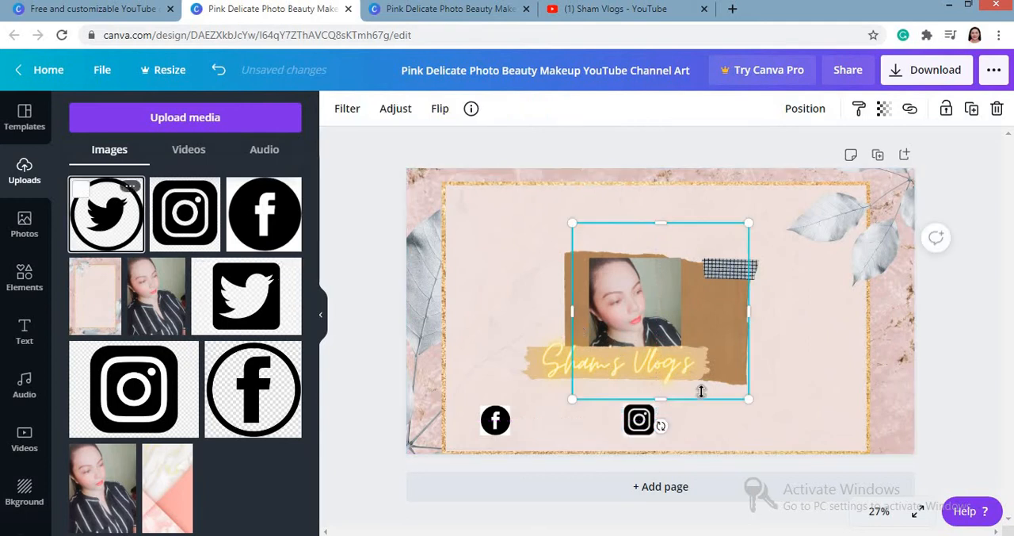
Step: Shrink the round Twitter icon to the other badges' size and align it in their row, to the right of the Instagram icon
left_click_drag(749, 399, 772, 416)
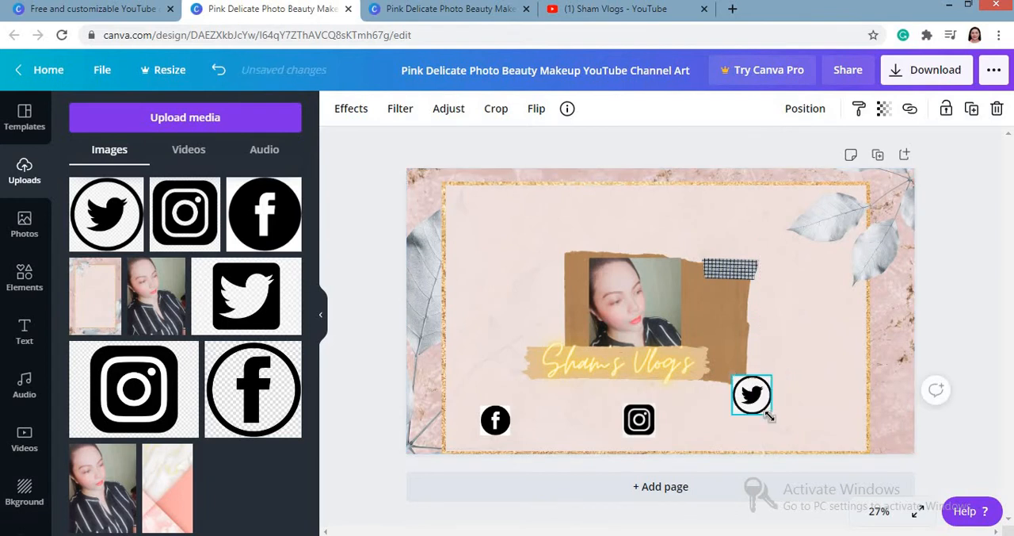
left_click_drag(770, 417, 759, 418)
left_click(500, 306)
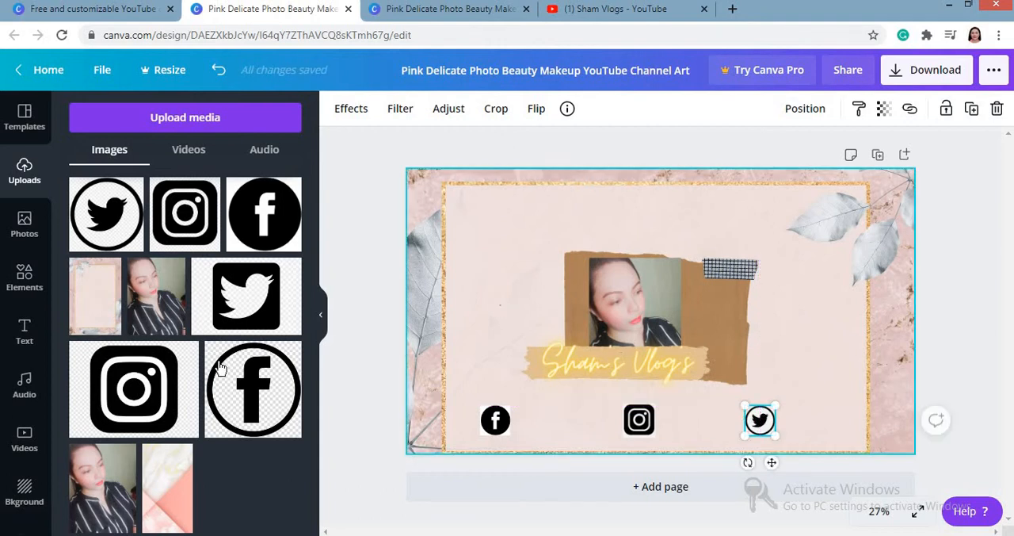
Step: Add the "The Singles Party!" font combination and place it in the upper left of the gold frame
left_click(24, 333)
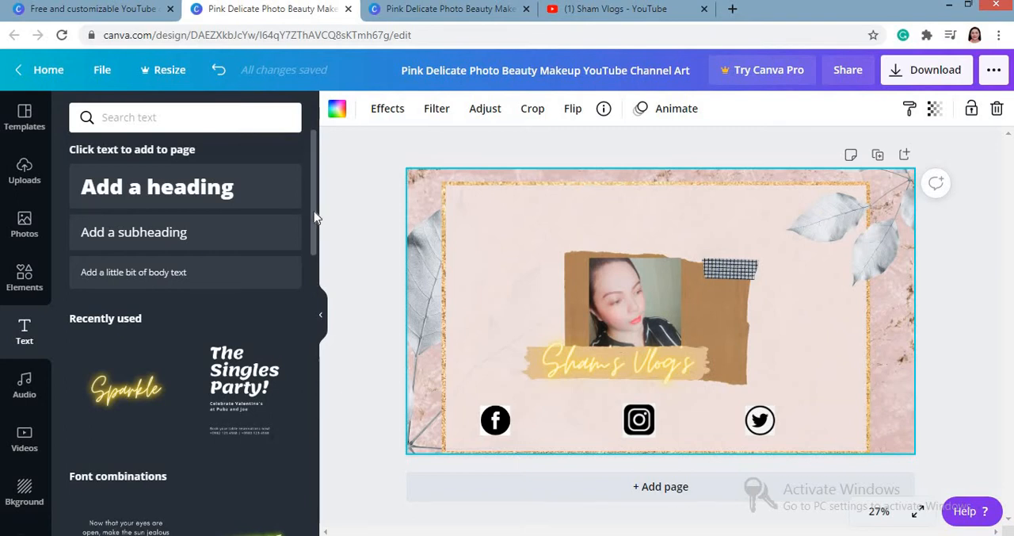
left_click_drag(313, 216, 311, 464)
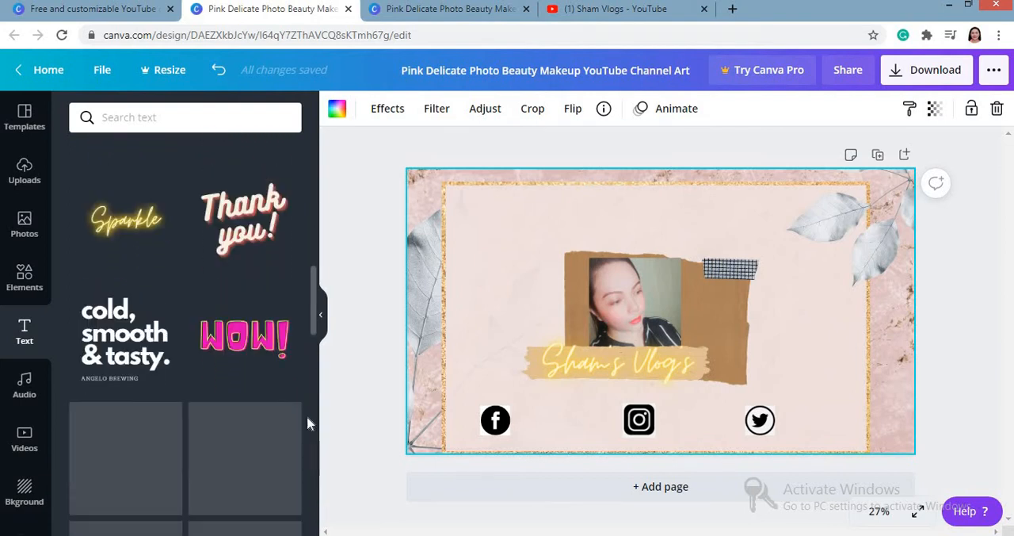
scroll(305, 315, "up", 10)
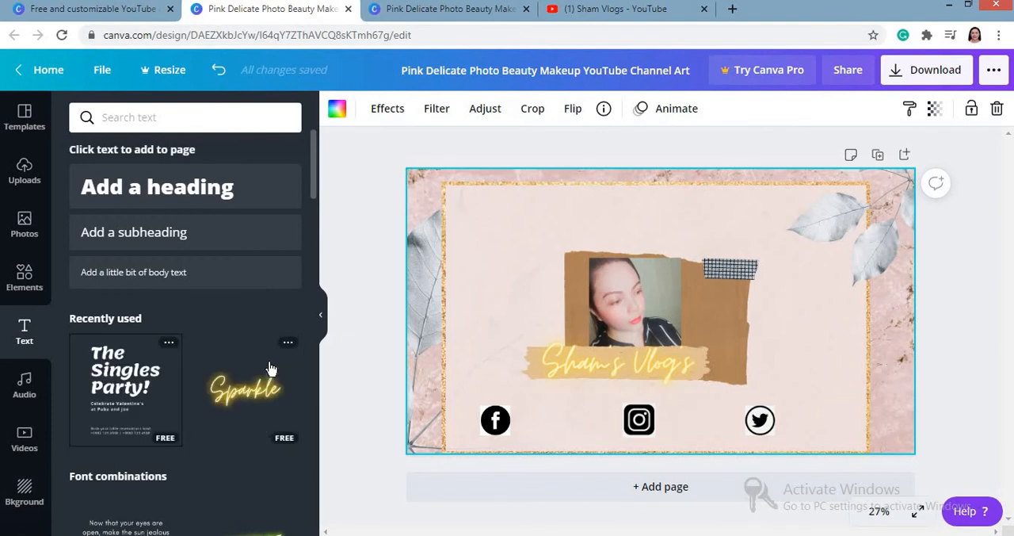
left_click(158, 358)
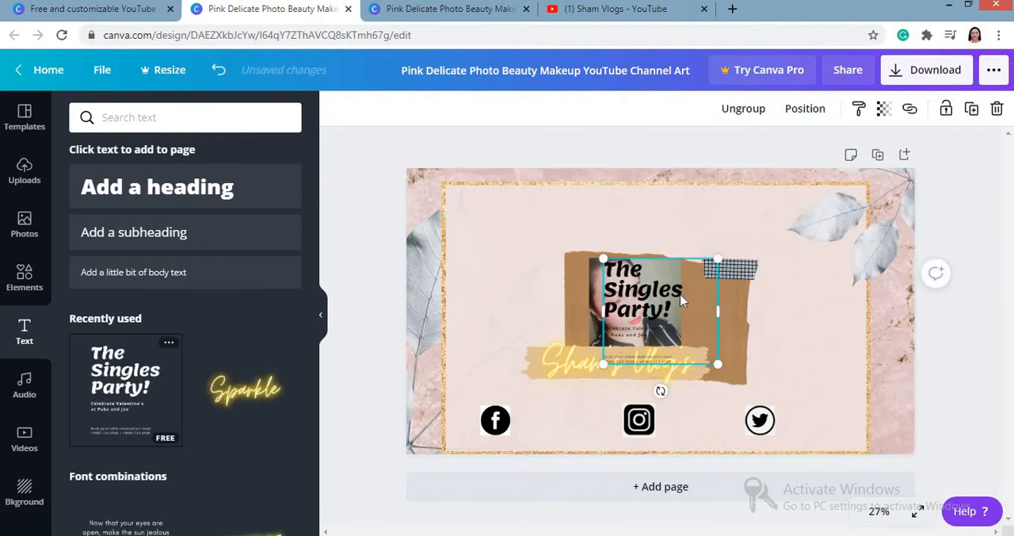
left_click_drag(681, 299, 555, 249)
Step: Delete the two small text lines under the "The Singles Party!" heading, keeping only the heading
left_click(504, 288)
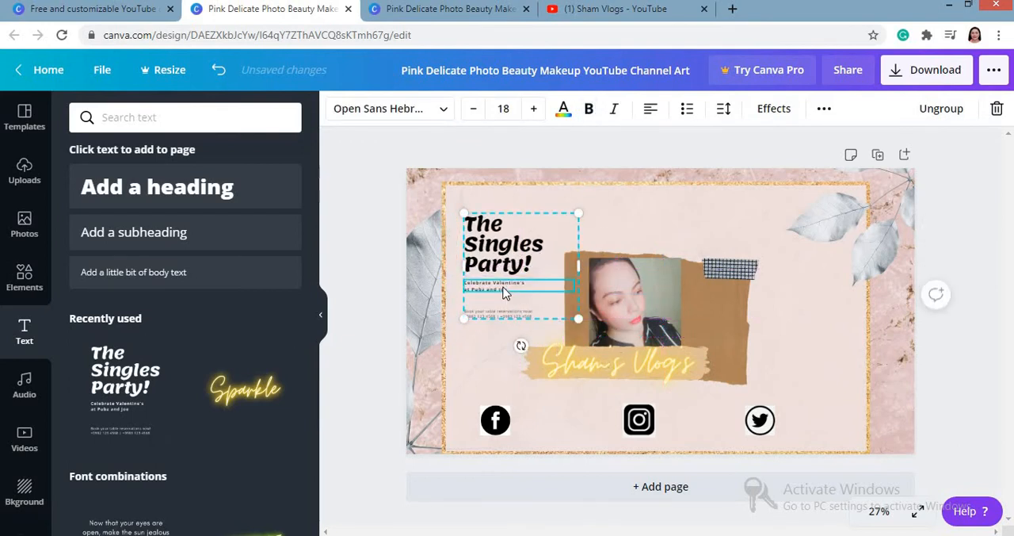
key("Delete")
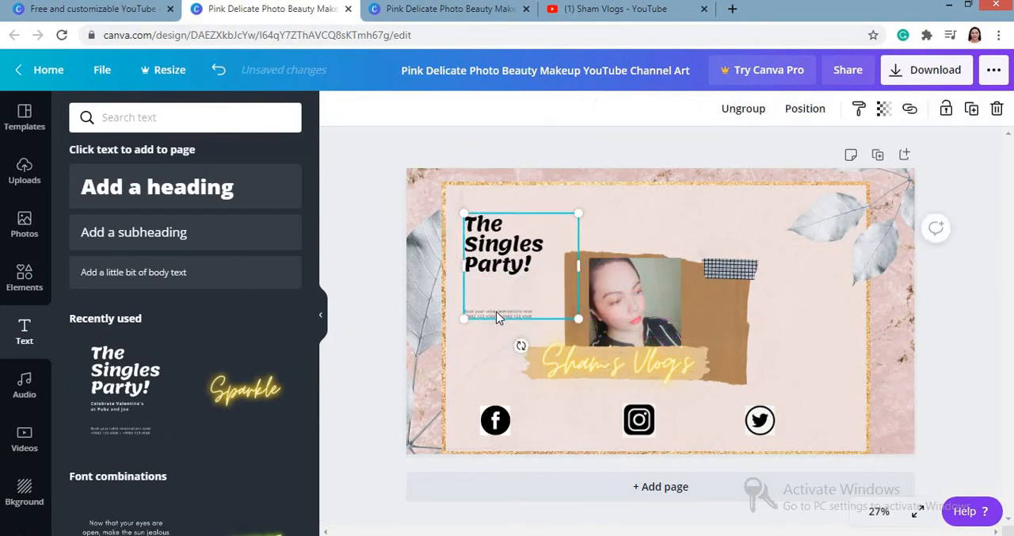
left_click(498, 316)
key("Delete")
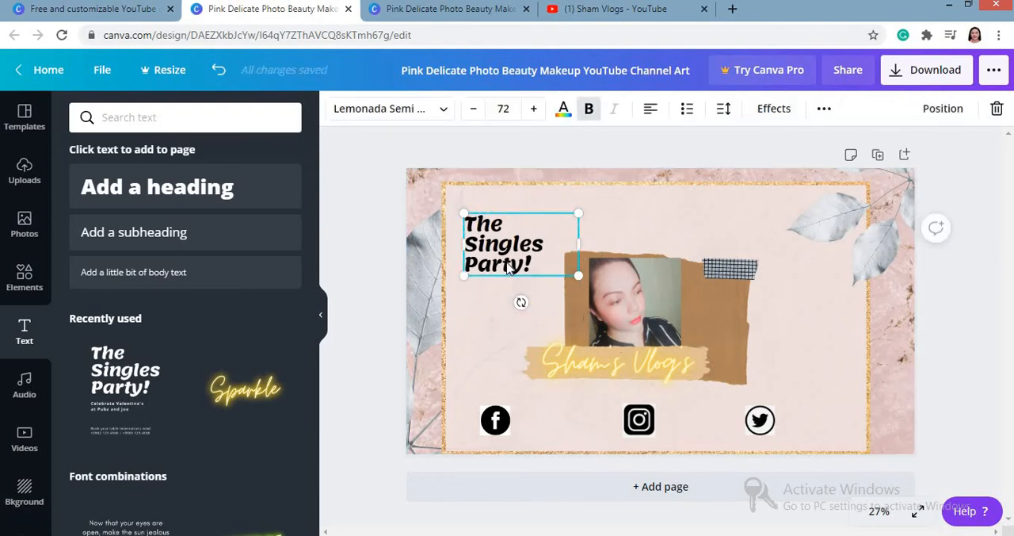
Step: Replace the wording of the "The Singles Party!" heading with "sham's vlogs"
double_click(507, 265)
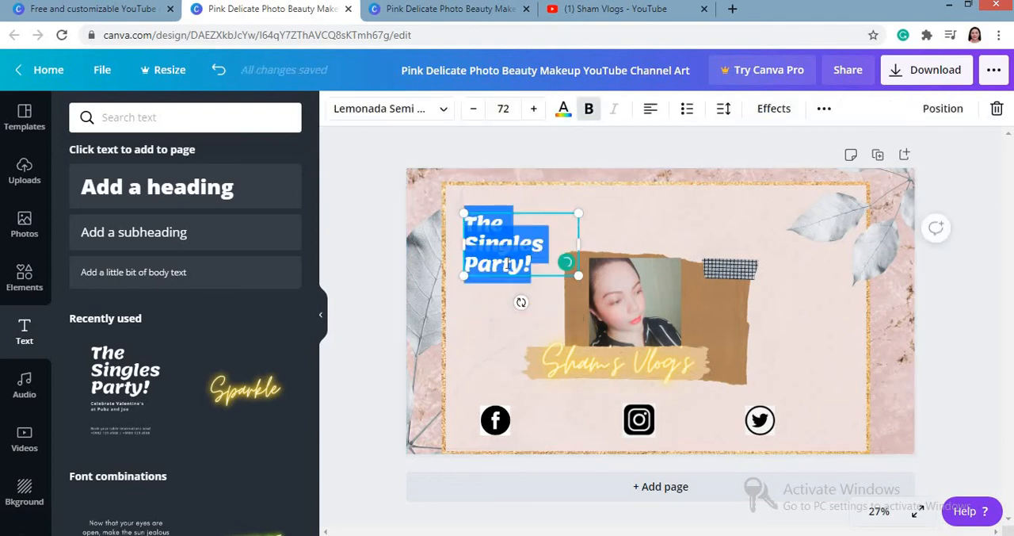
key("Delete")
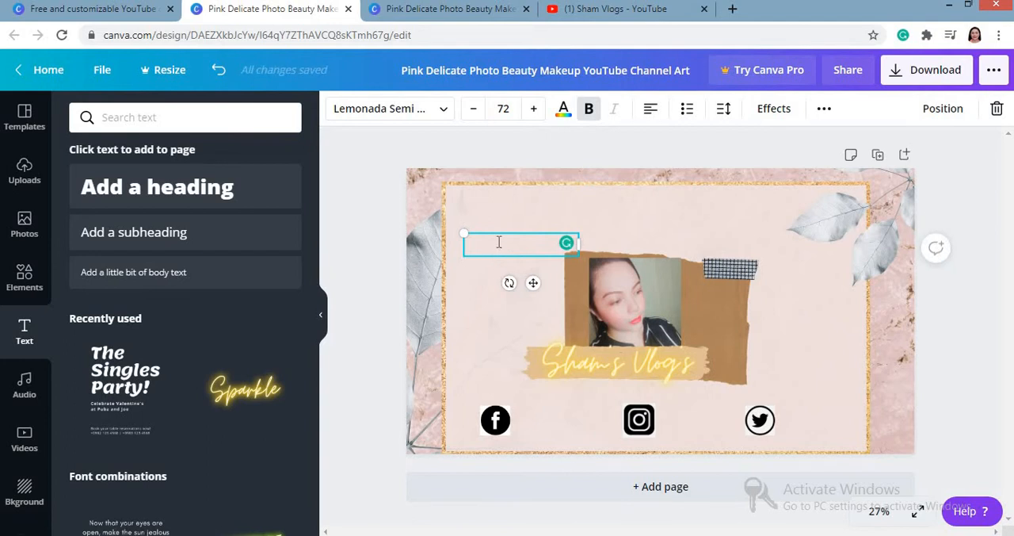
type("samsha")
key("BackSpace")
key("BackSpace")
key("BackSpace")
key("BackSpace")
key("BackSpace")
type("sham's")
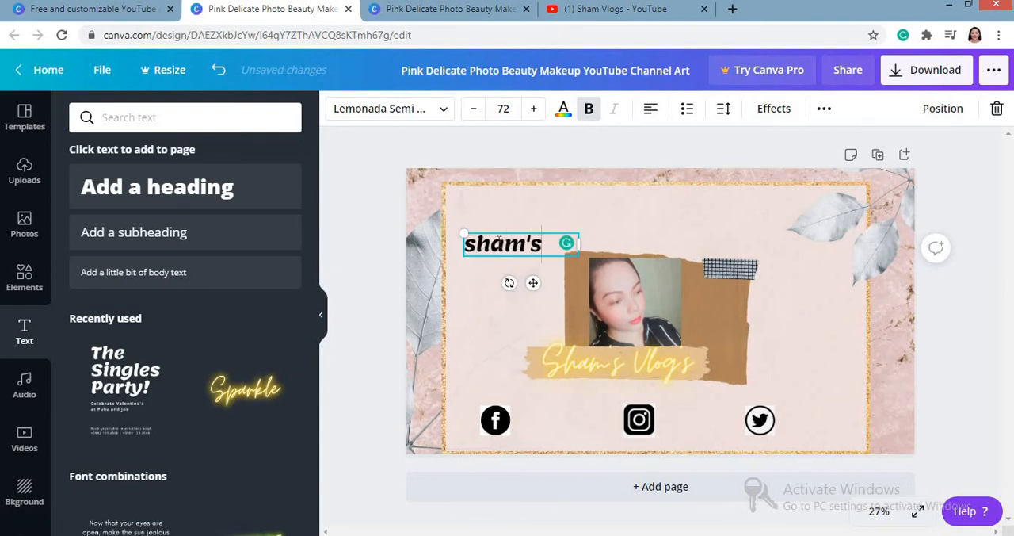
type(" vlogs")
Step: Set the font size of the whole "sham's vlogs" text to 40
key("ctrl+a")
key("ctrl+c")
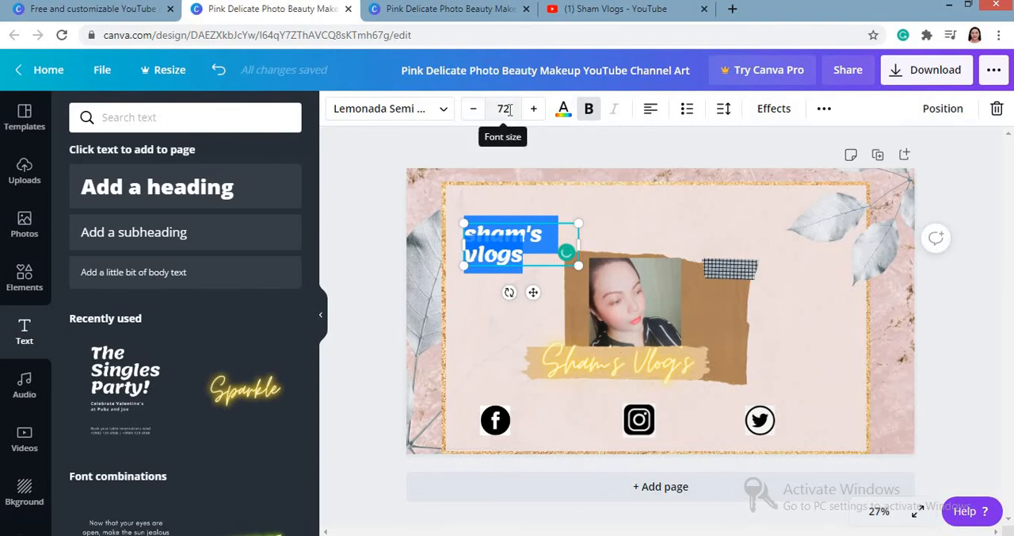
left_click(507, 109)
type("40")
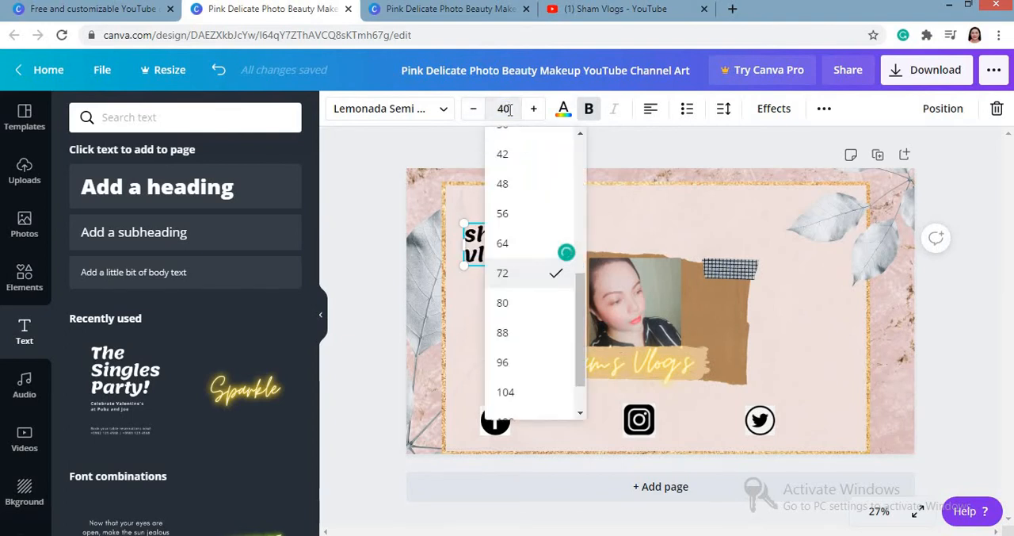
key("Return")
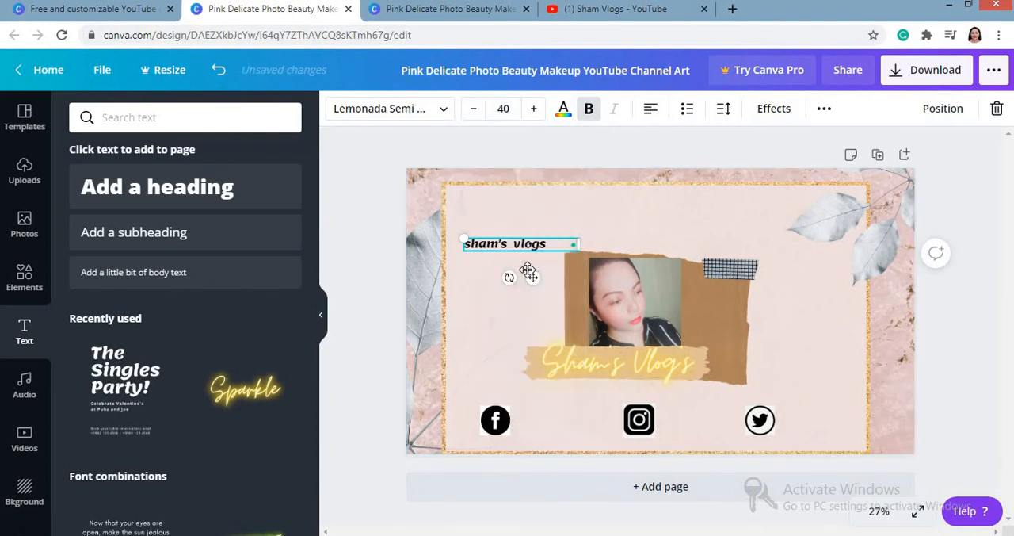
Step: Move the "sham's vlogs" text directly to the right of the Facebook icon, vertically centred on it
left_click_drag(531, 275, 564, 346)
left_click_drag(566, 400, 577, 441)
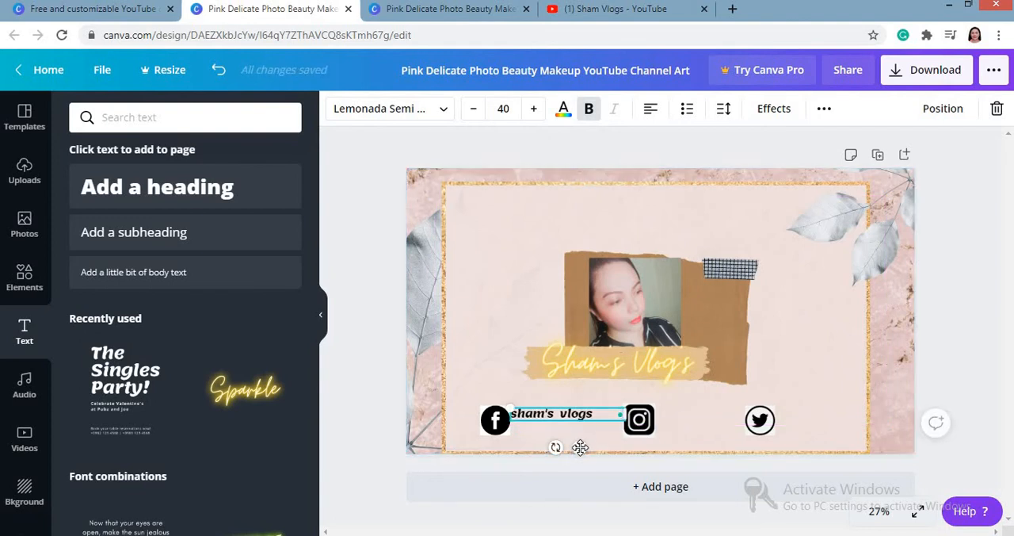
left_click_drag(582, 448, 585, 453)
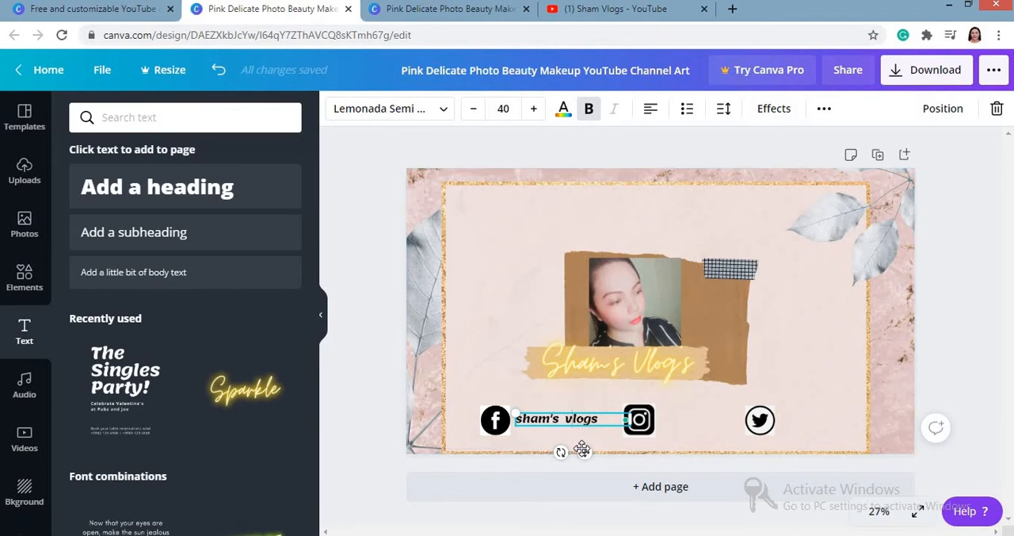
mouse_move(583, 450)
left_mouse_down()
mouse_move(586, 434)
mouse_move(587, 450)
left_mouse_up()
left_click(580, 404)
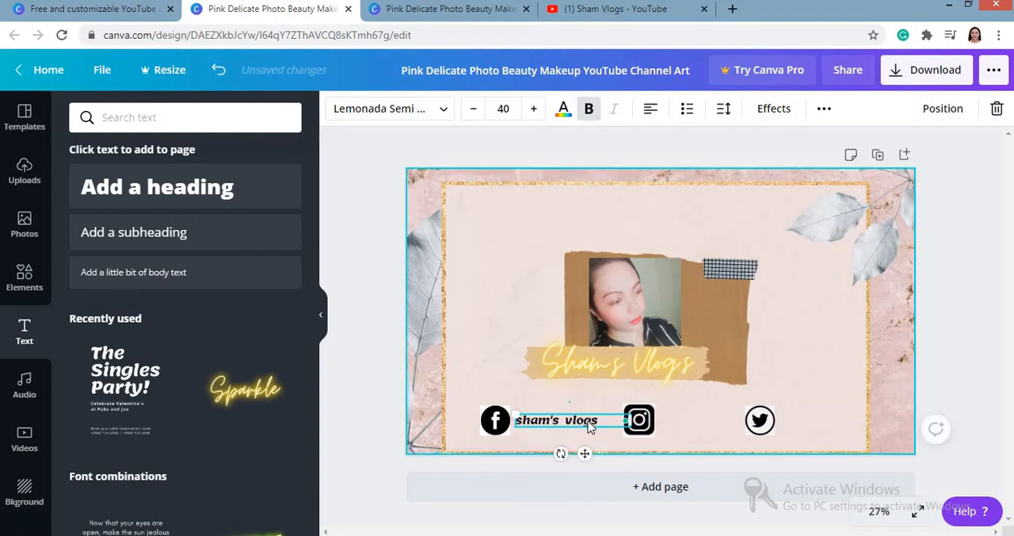
left_click(588, 422)
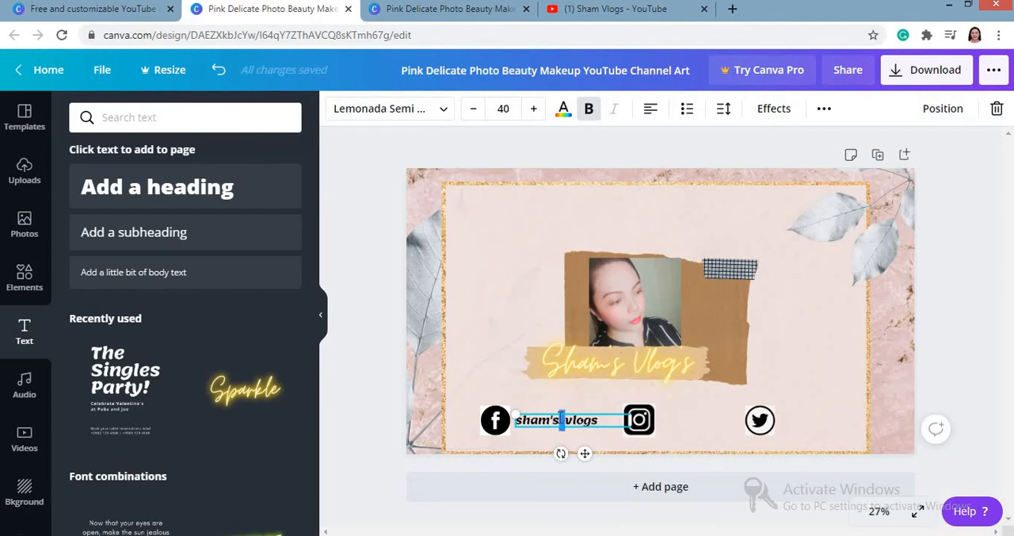
left_click(510, 379)
Step: Duplicate the "sham's vlogs" text, change the copy to "samsham16" and place it to the right of the Instagram icon
left_click(542, 425)
key("ctrl+v")
left_click_drag(542, 424, 514, 248)
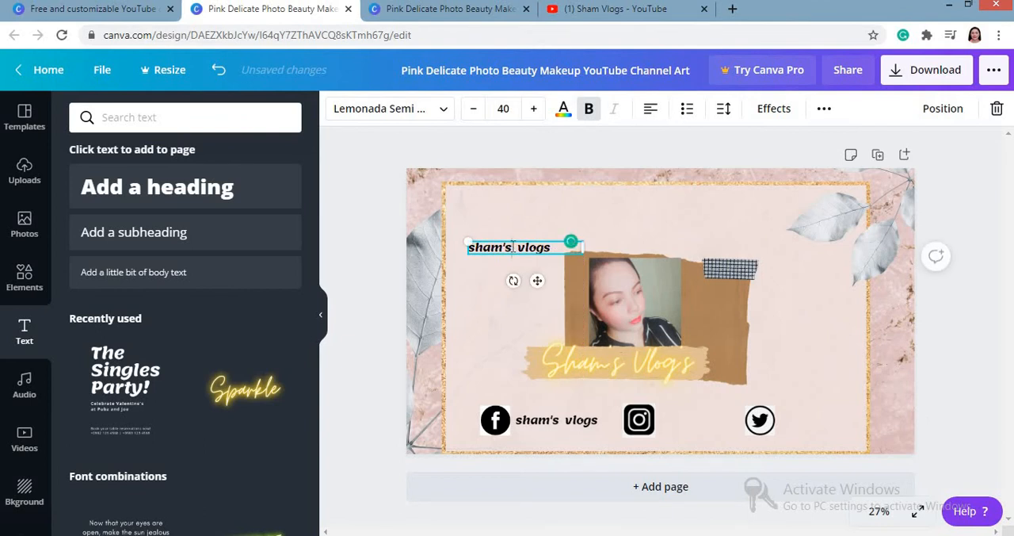
double_click(513, 247)
type("samsham")
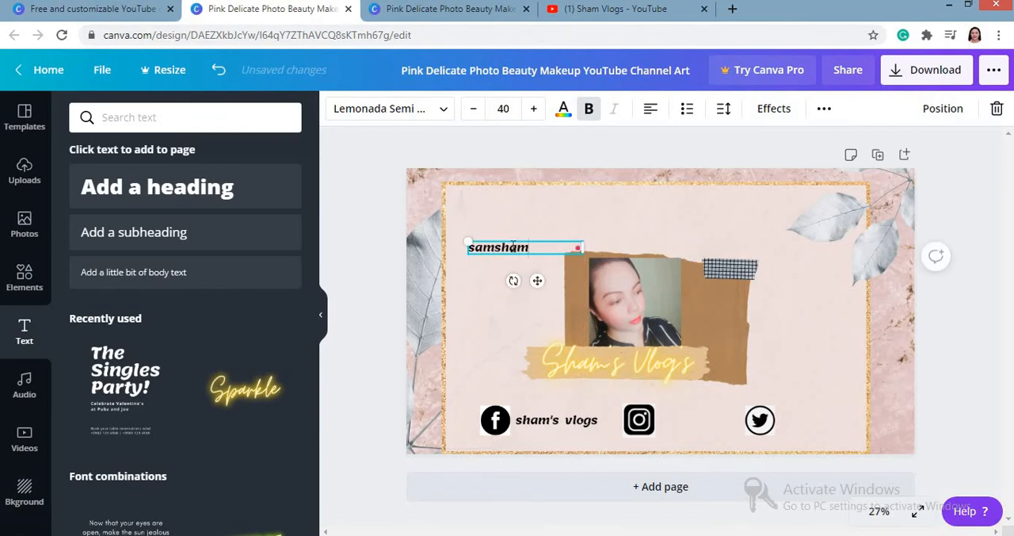
type("16")
left_click_drag(537, 279, 729, 449)
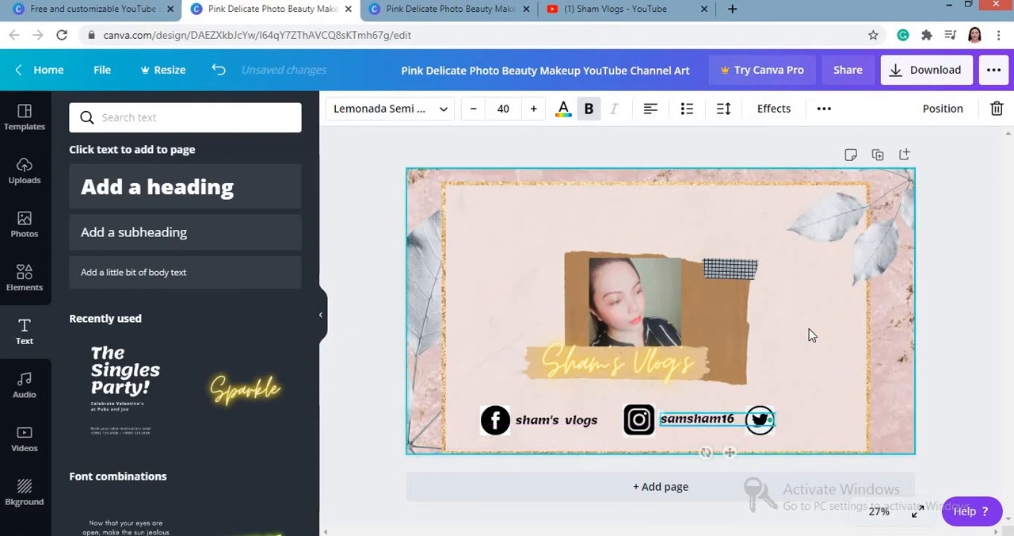
Step: Paste another copy of the "sham's vlogs" text, change it to "xhaman16" and place it to the right of the Twitter icon
left_click(809, 328)
key("ctrl+v")
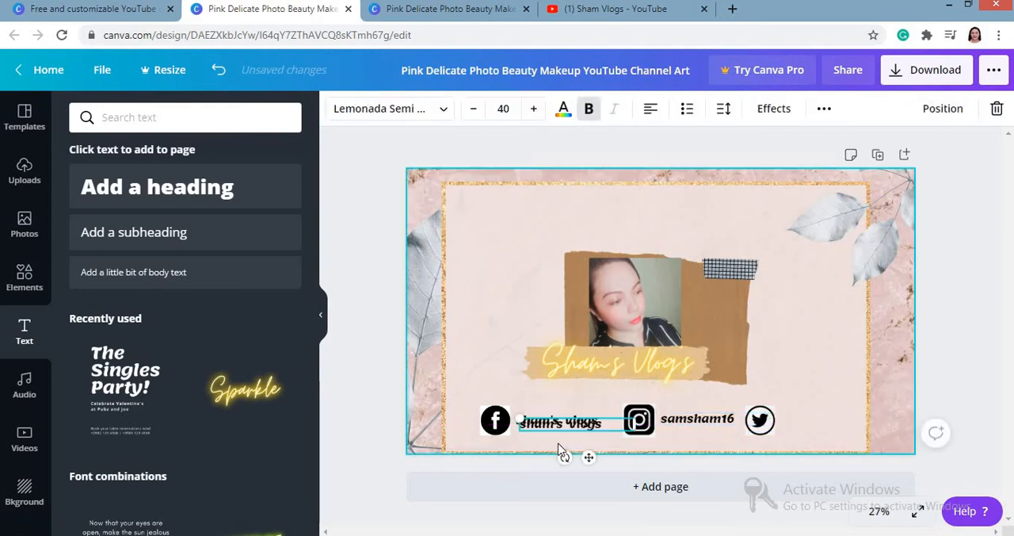
left_click_drag(536, 276, 587, 222)
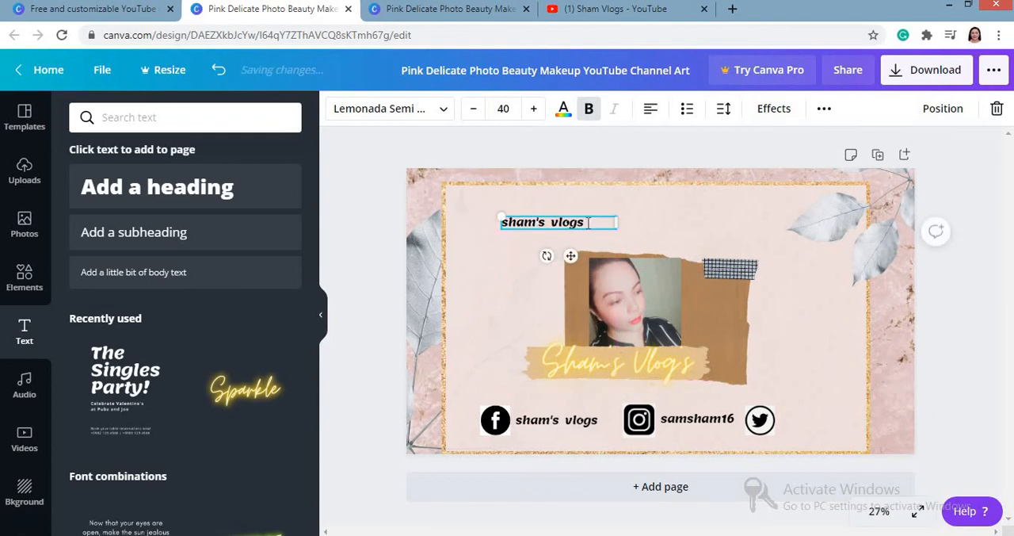
double_click(588, 223)
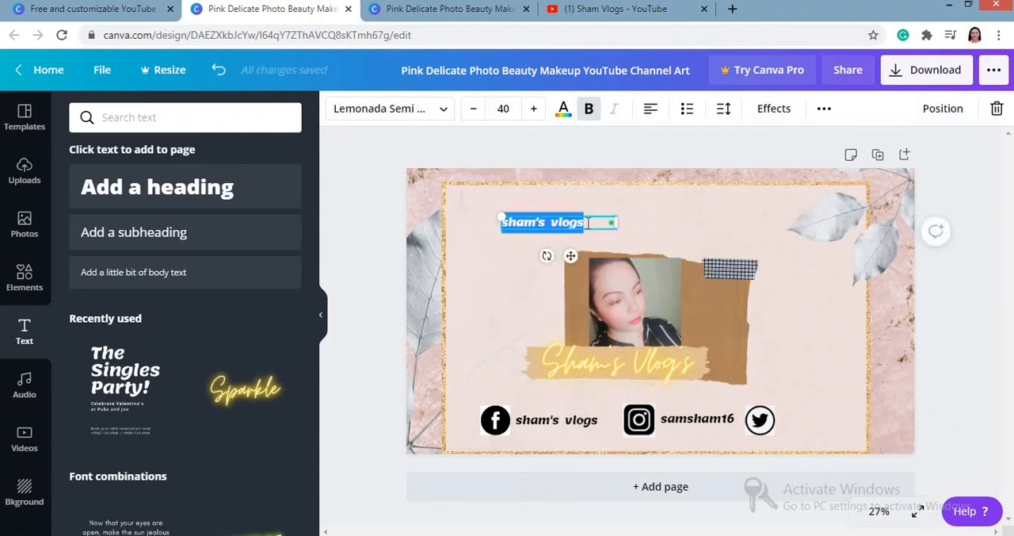
type("xhaman16")
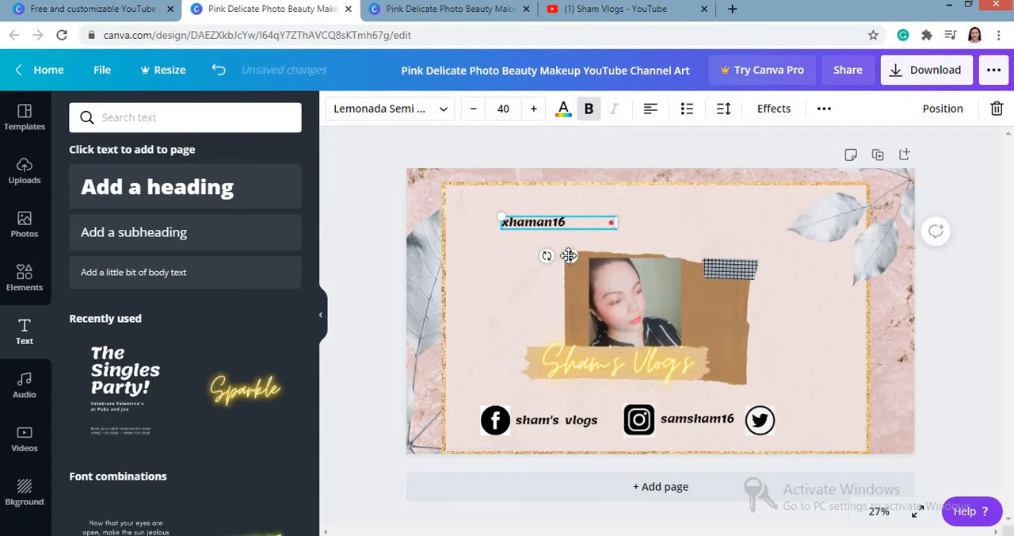
left_click_drag(571, 255, 845, 451)
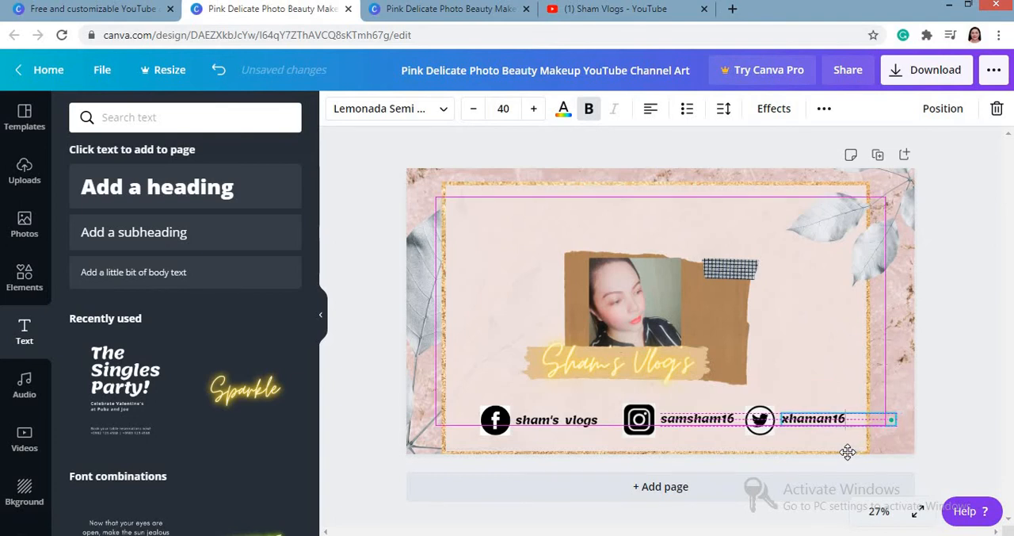
left_click(829, 313)
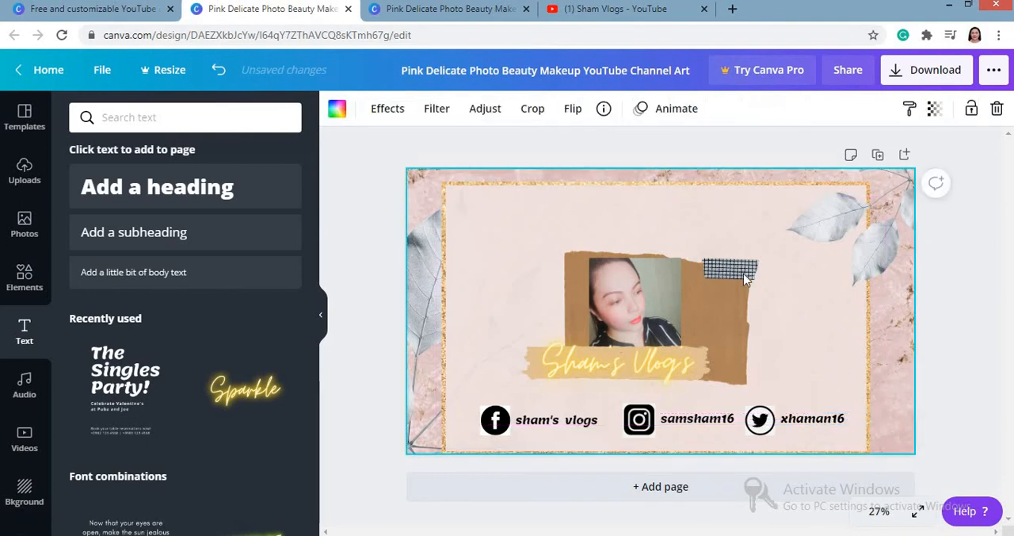
Step: Shift the checkered tape strip slightly left over the brown paper's upper right corner and tilt it slightly clockwise
left_click_drag(740, 272, 730, 270)
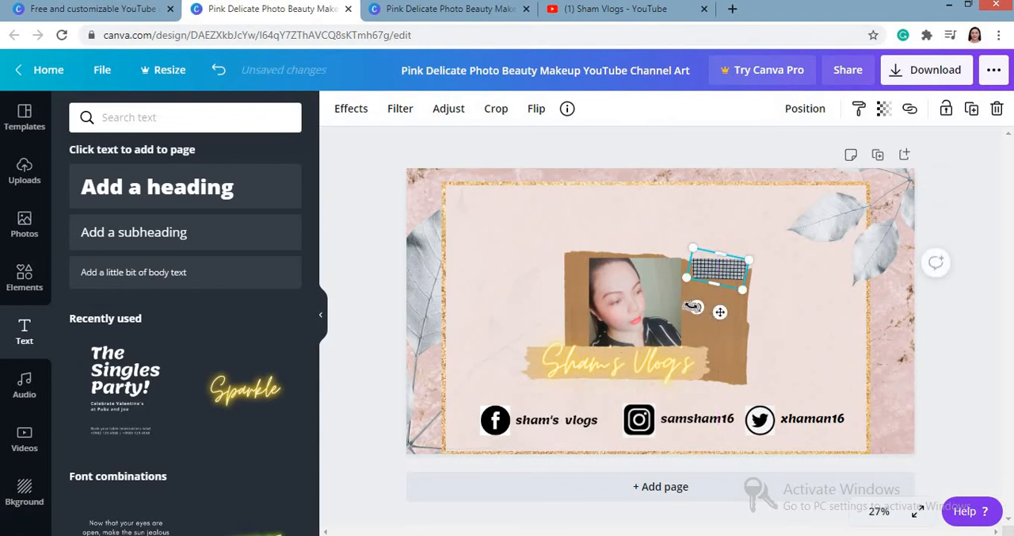
left_click_drag(694, 307, 689, 304)
left_click(820, 318)
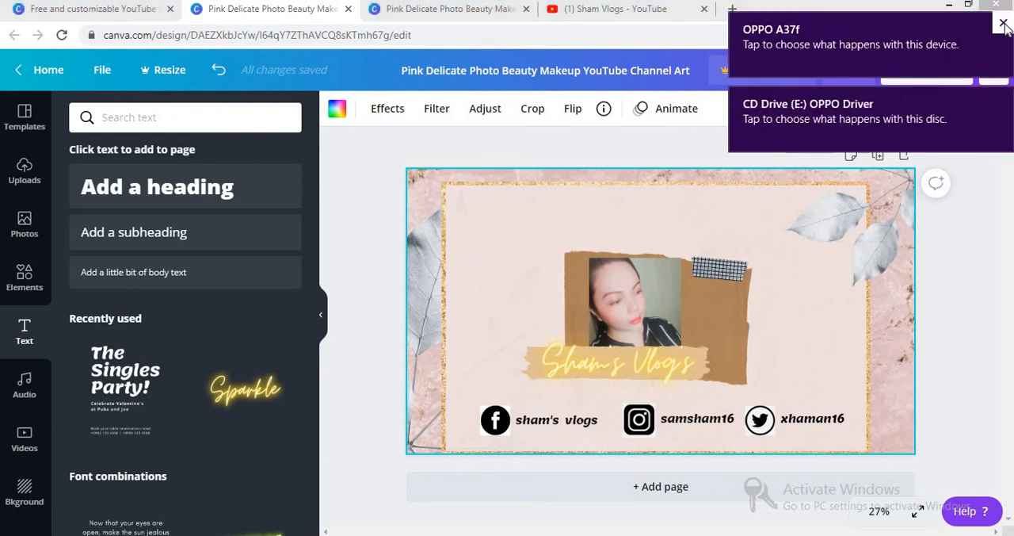
Step: Dismiss the two device notifications and view the current banner on the Sham Vlogs YouTube channel
left_click(1003, 23)
left_click(1003, 99)
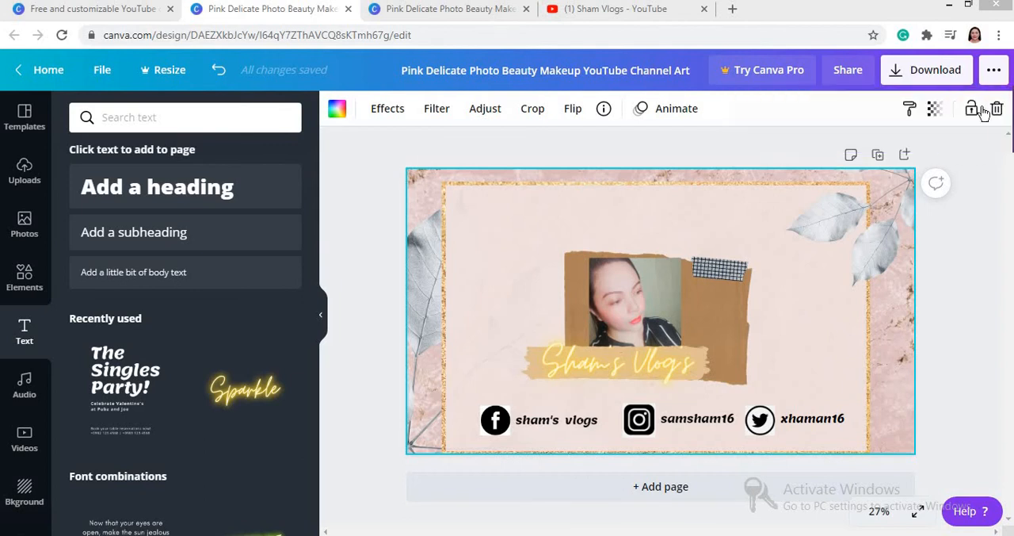
left_click(640, 10)
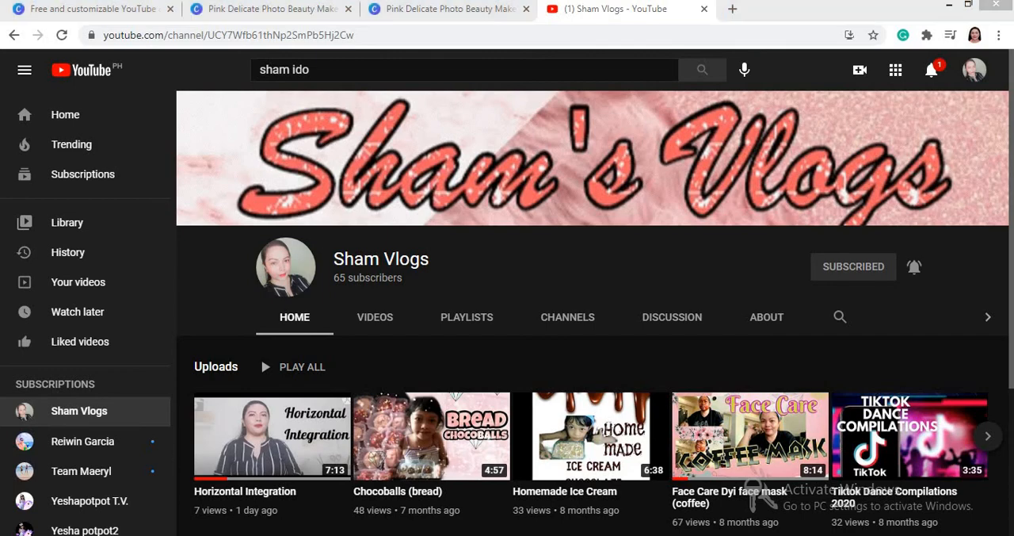
Step: Return to the Canva design, download it as a PNG and close the referral dialog
left_click(278, 10)
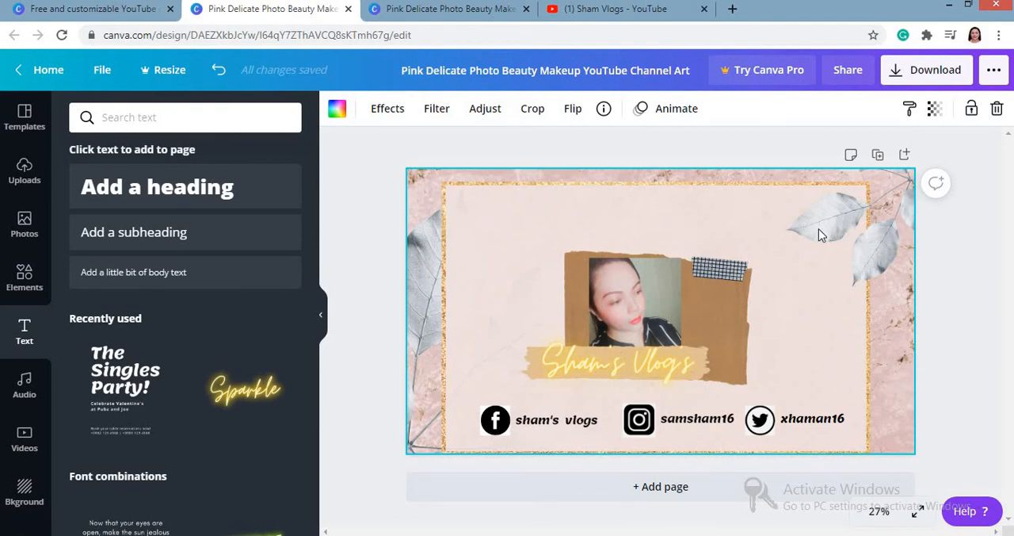
left_click(894, 79)
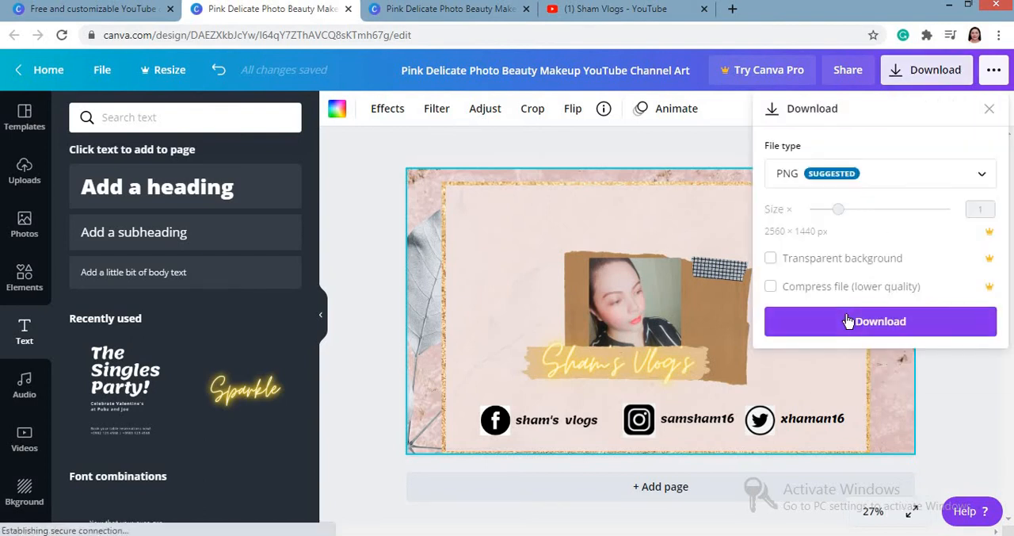
left_click(846, 320)
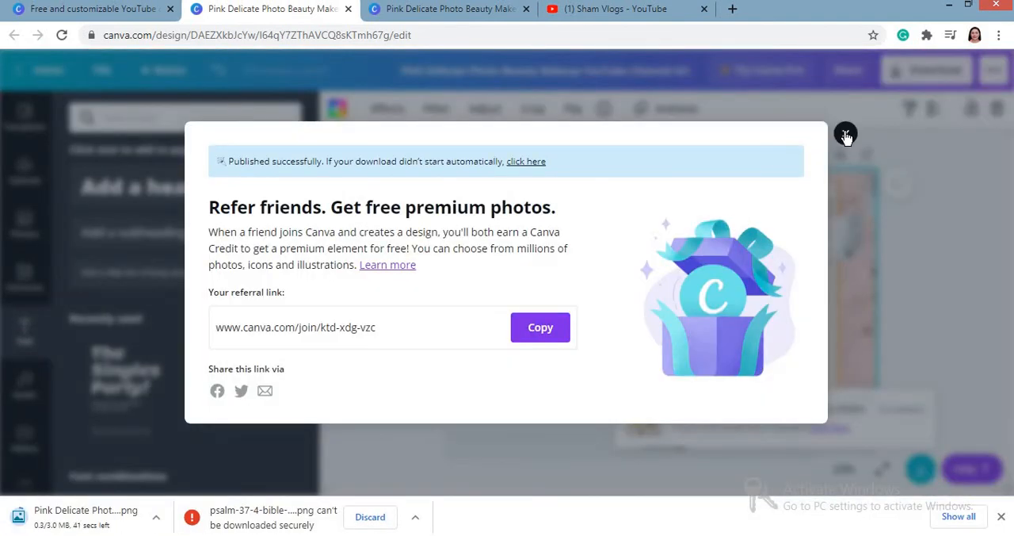
left_click(846, 134)
Step: Switch to YouTube and open the signed-in account's own channel page
left_click(645, 9)
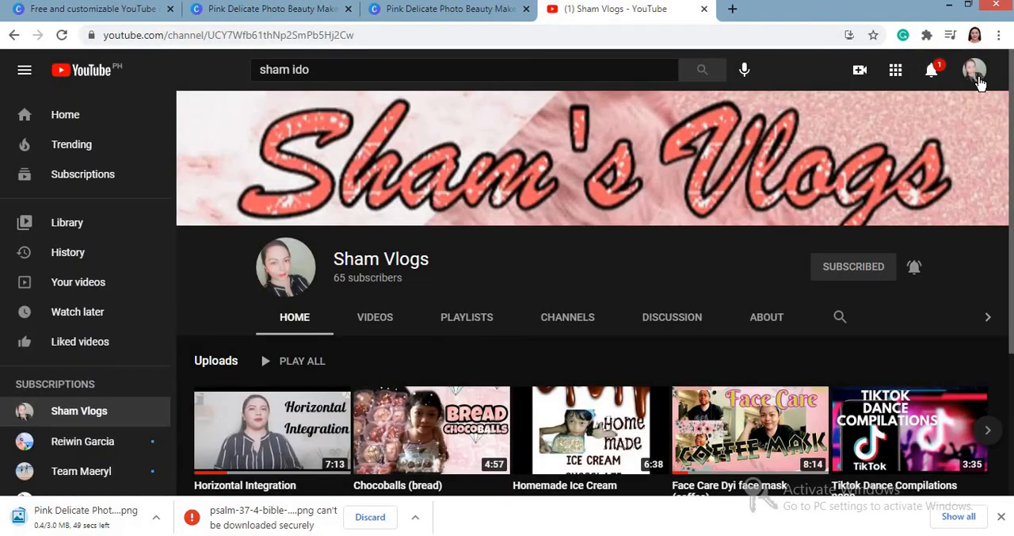
left_click(975, 72)
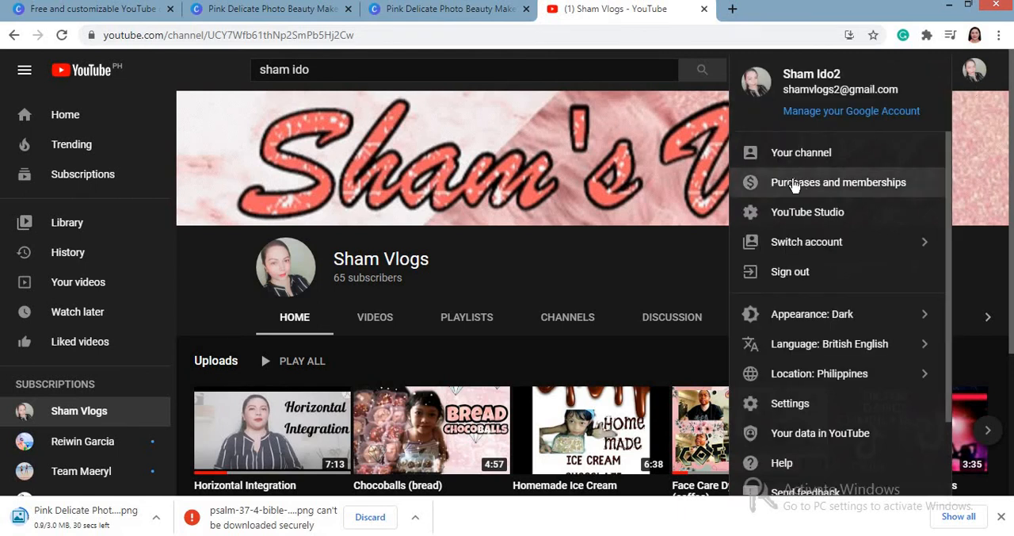
left_click(793, 168)
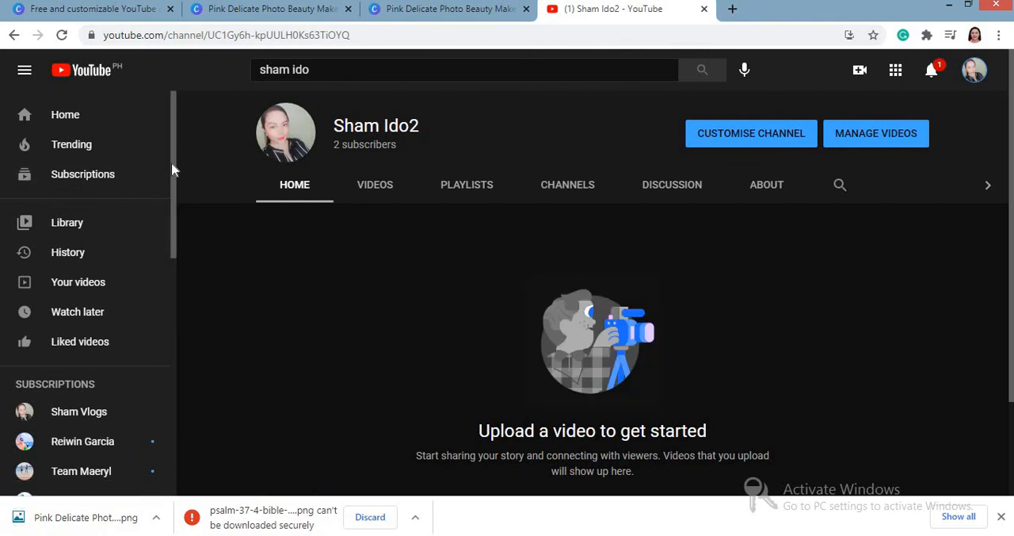
scroll(168, 246, "down", 2)
scroll(167, 237, "up", 3)
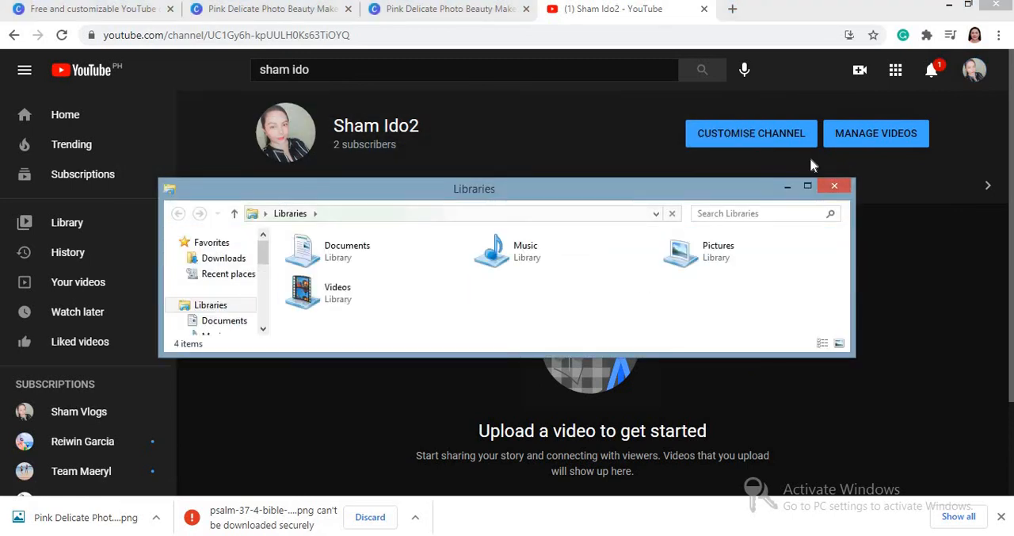
Step: In File Explorer's Downloads folder, open the second Pink Delicate Photo Beauty Makeup channel art image in Windows Photo Viewer and maximize the viewer
left_click(808, 185)
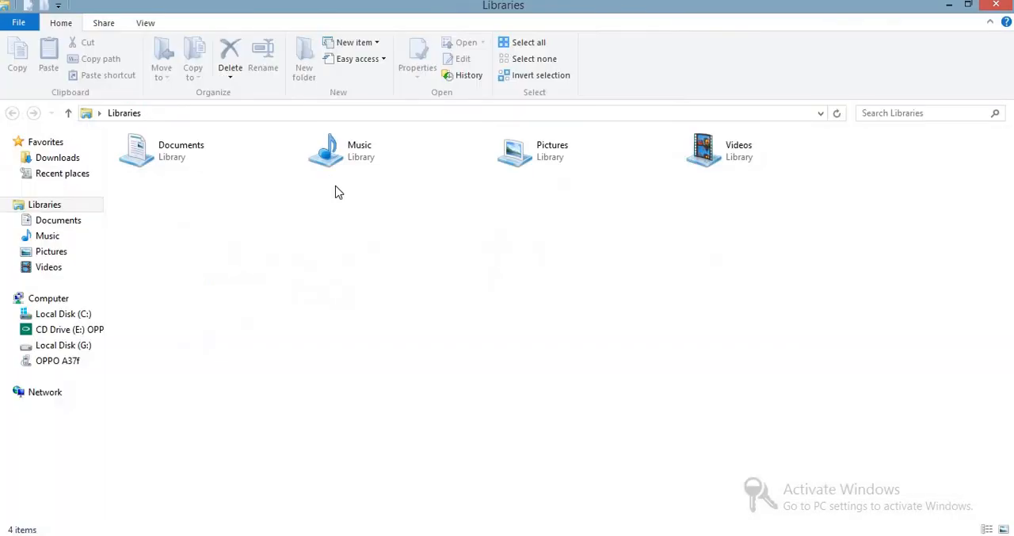
left_click(61, 158)
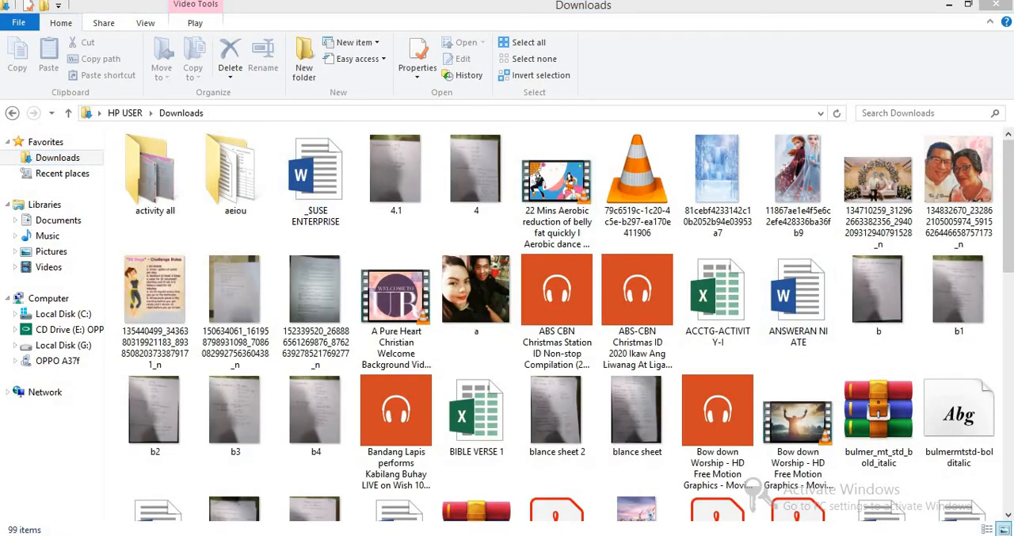
left_click_drag(1010, 276, 1007, 469)
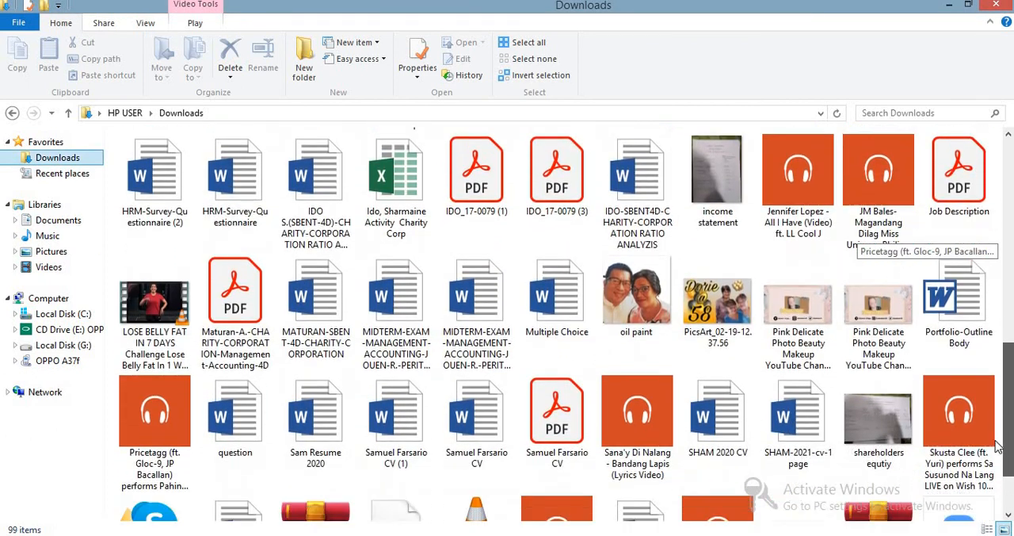
left_click(884, 348)
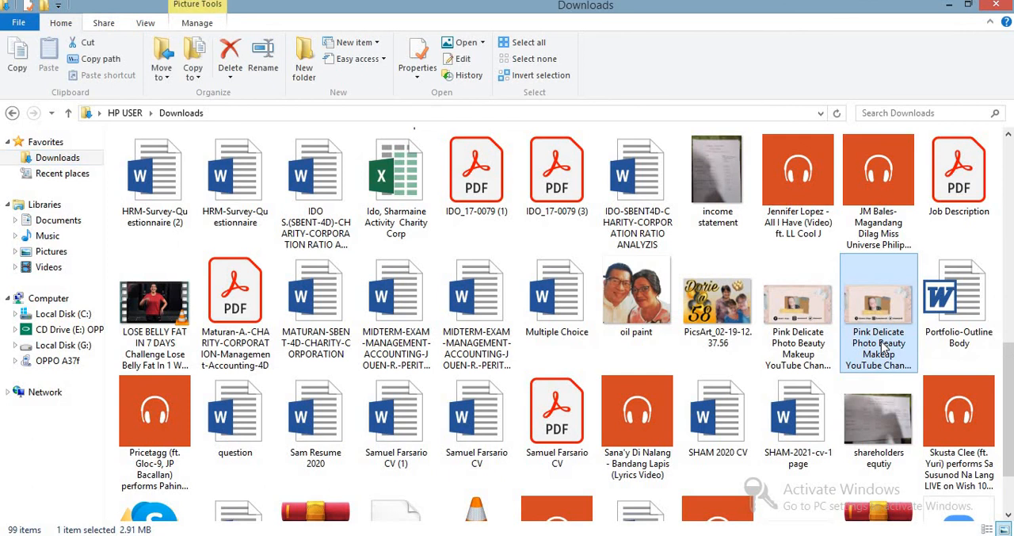
right_click(884, 349)
mouse_move(653, 255)
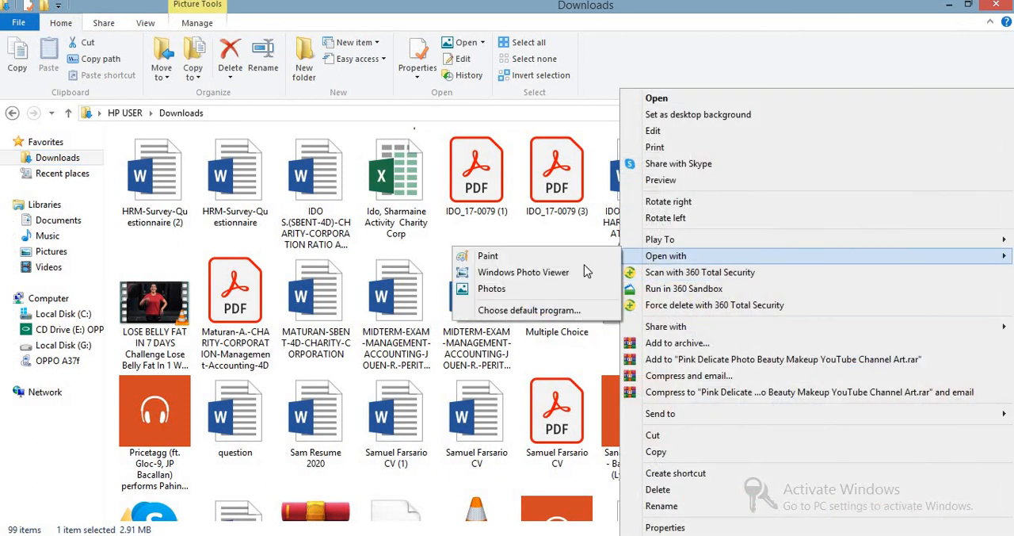
left_click(583, 273)
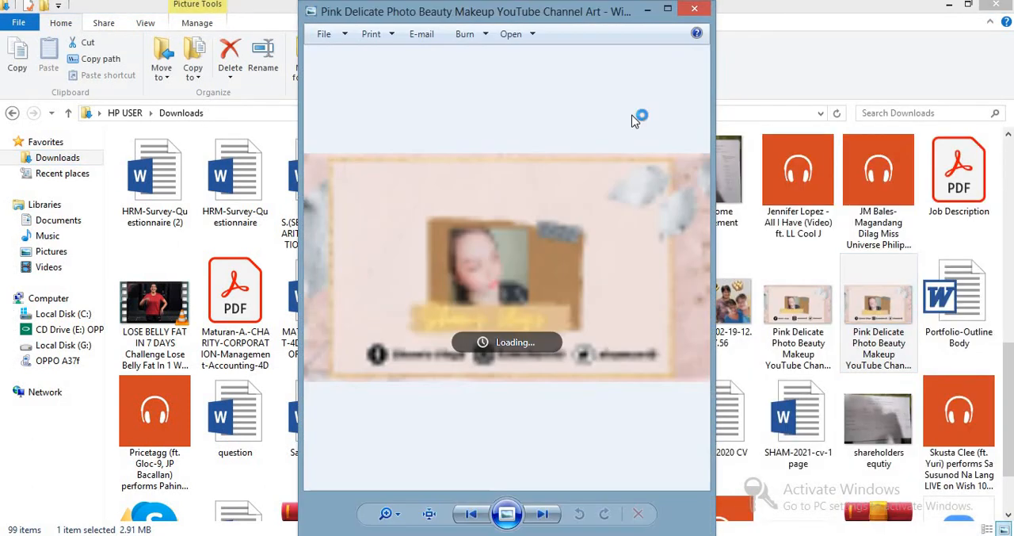
left_click(667, 11)
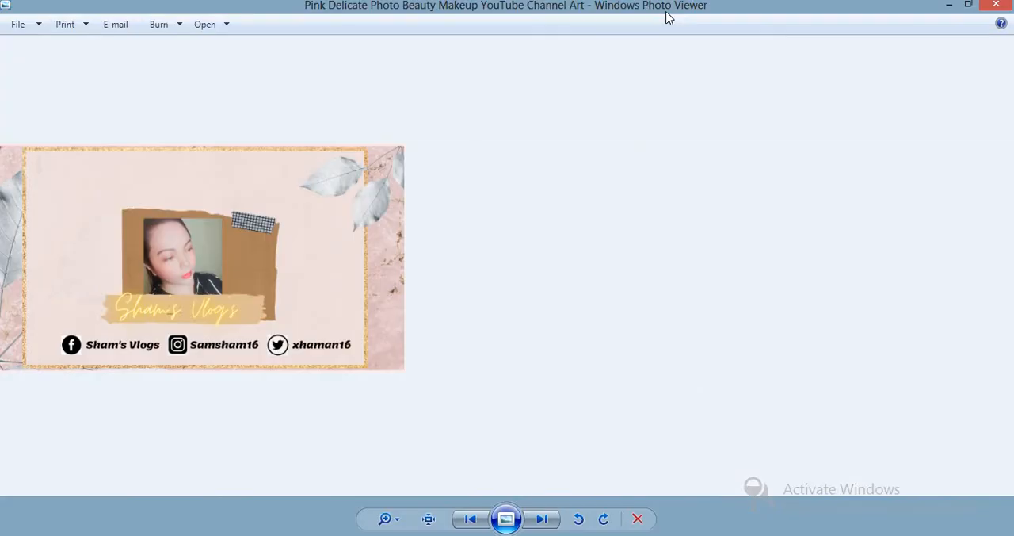